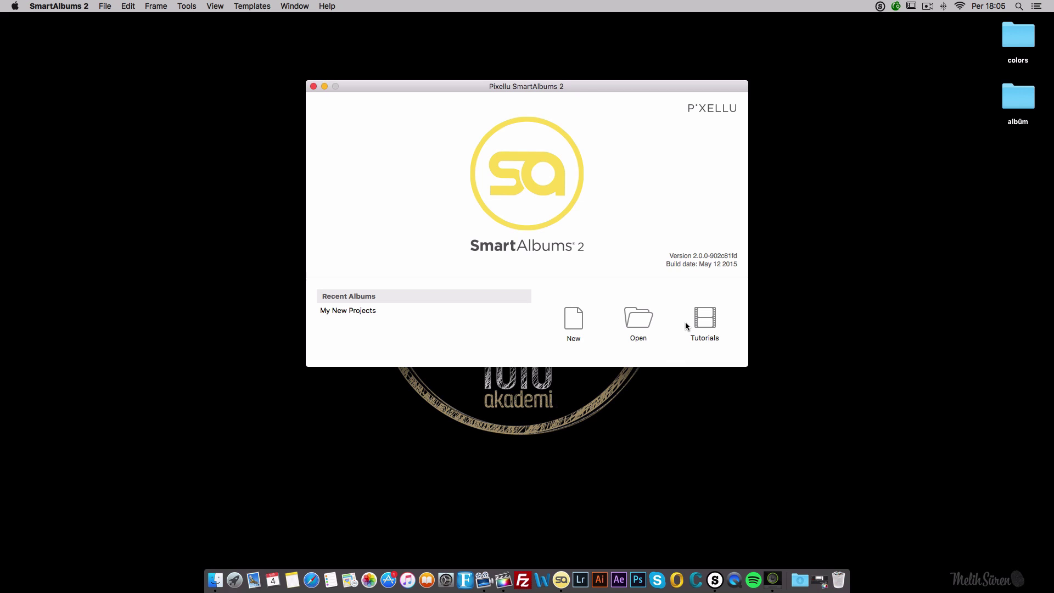
- Start a new album project and look through the Cihan Album formats and the list of album companies
click(572, 326)
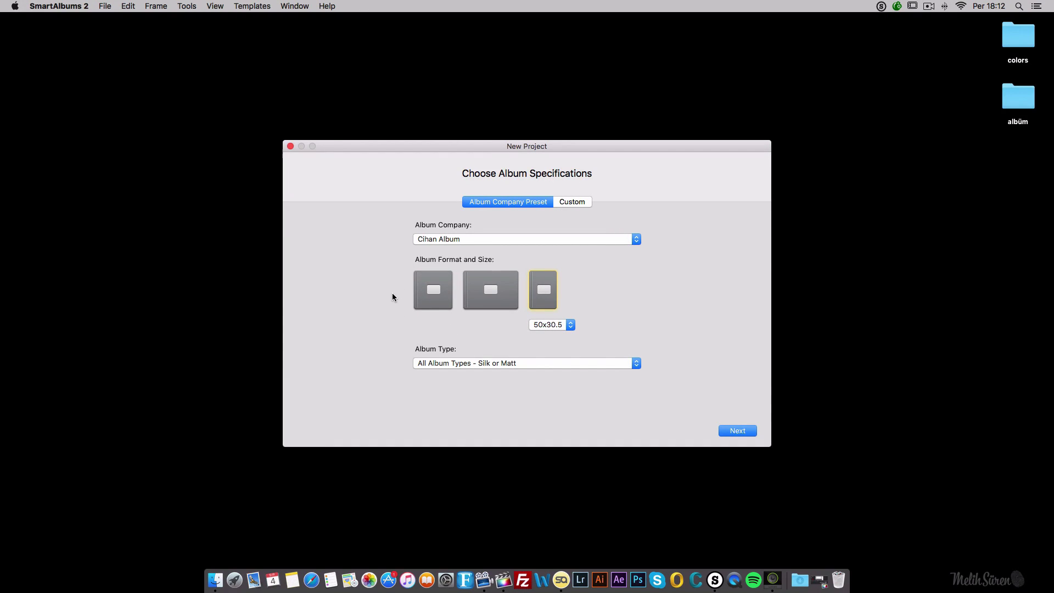
click(436, 292)
click(491, 294)
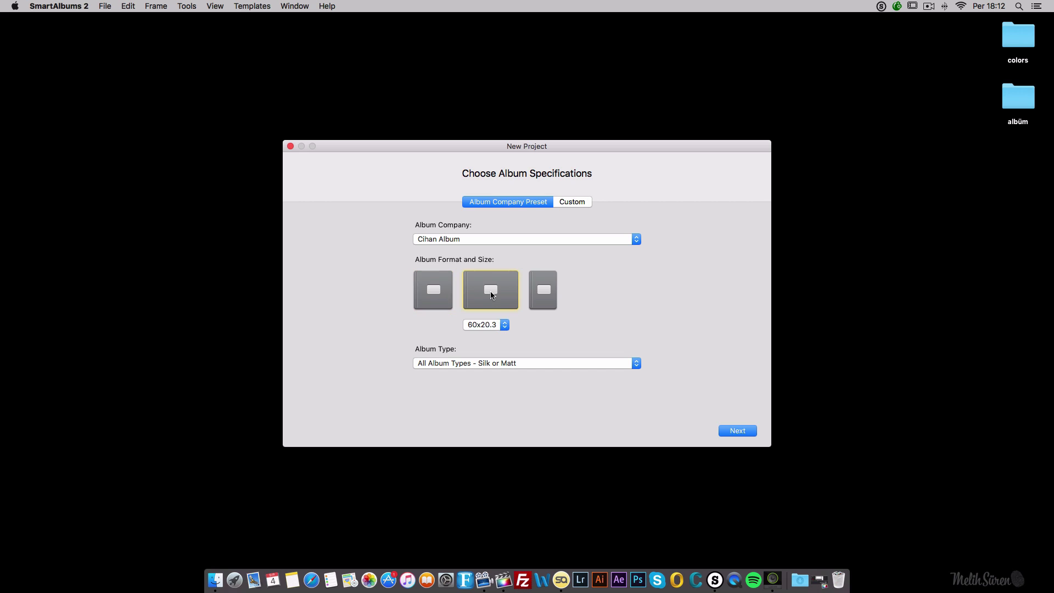
click(552, 290)
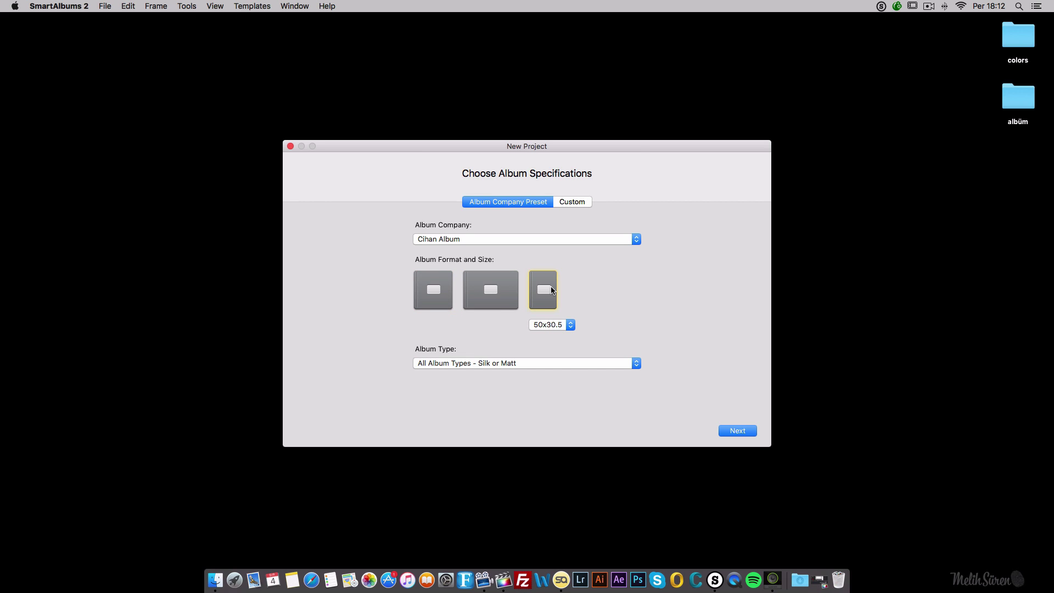
click(456, 239)
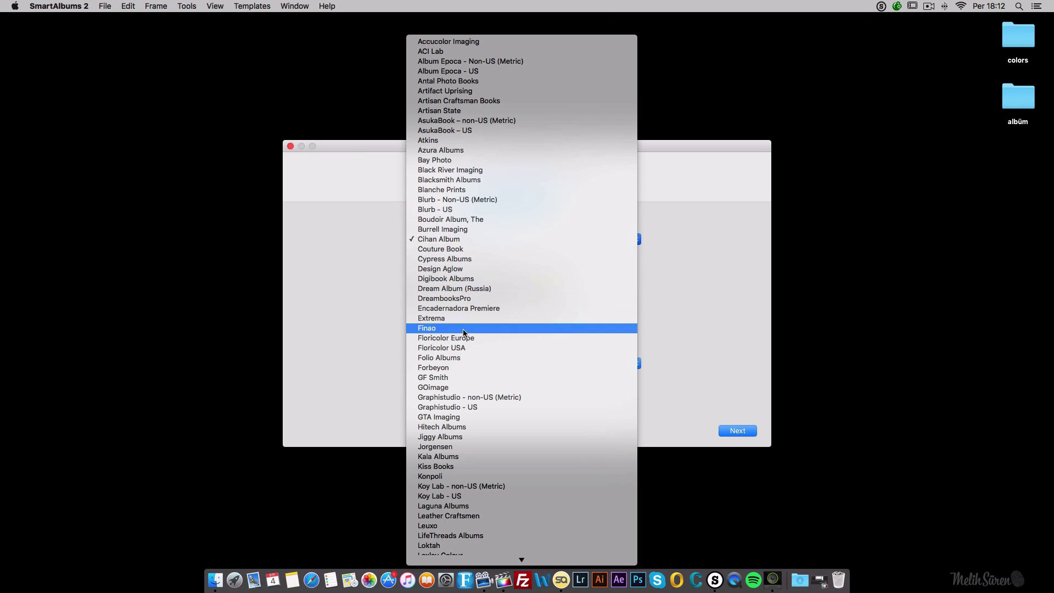
click(527, 239)
- Switch the album specifications to custom, with a resolution of 320 DPI and centimetres as the units
click(568, 201)
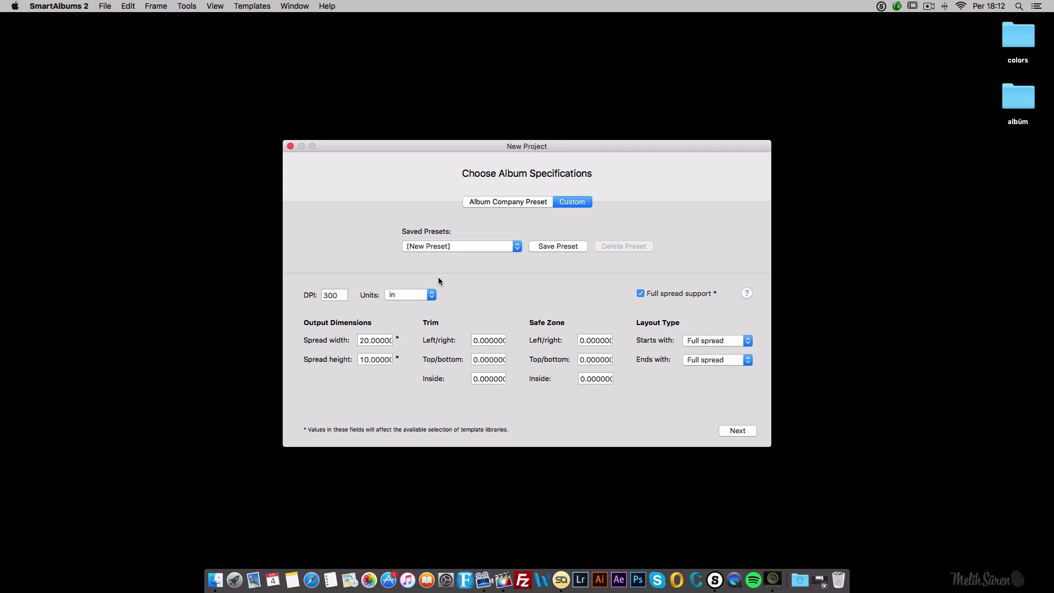
double_click(327, 297)
text(320)
click(432, 295)
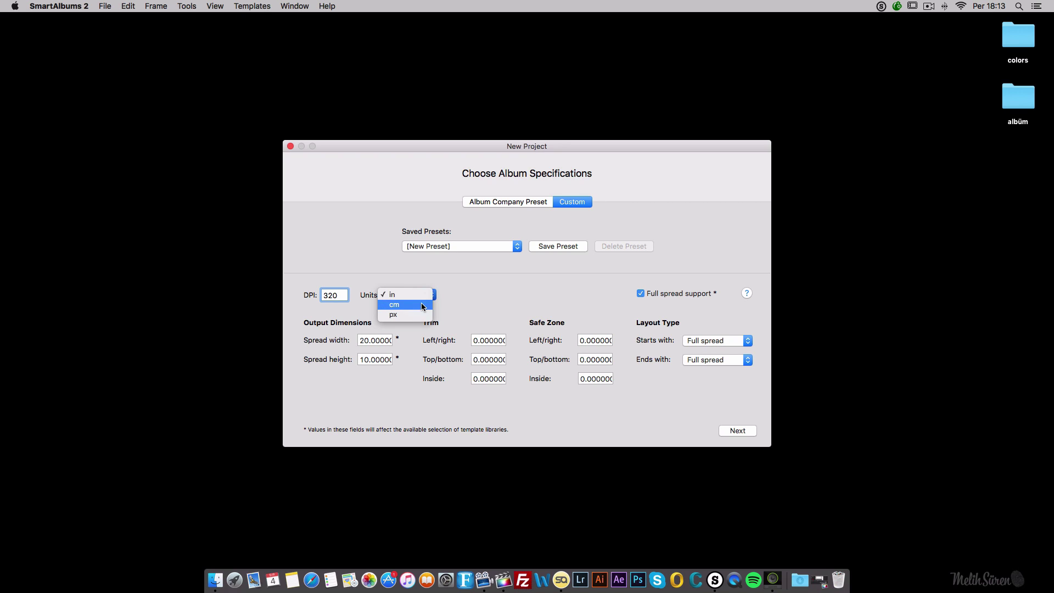
click(422, 306)
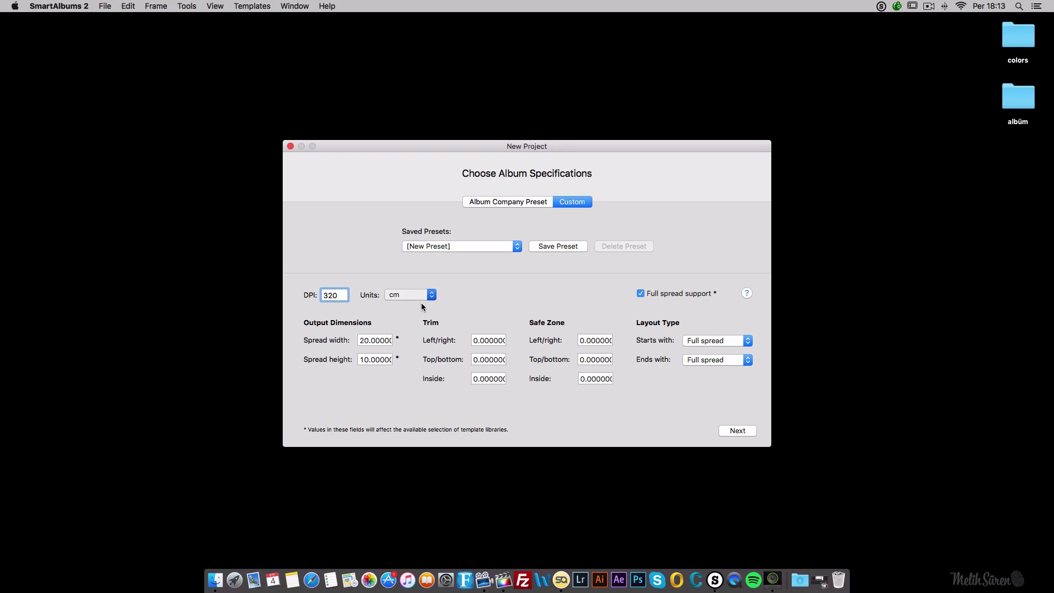
- Set the output spread width to 70 cm and the spread height to 30 cm
click(363, 342)
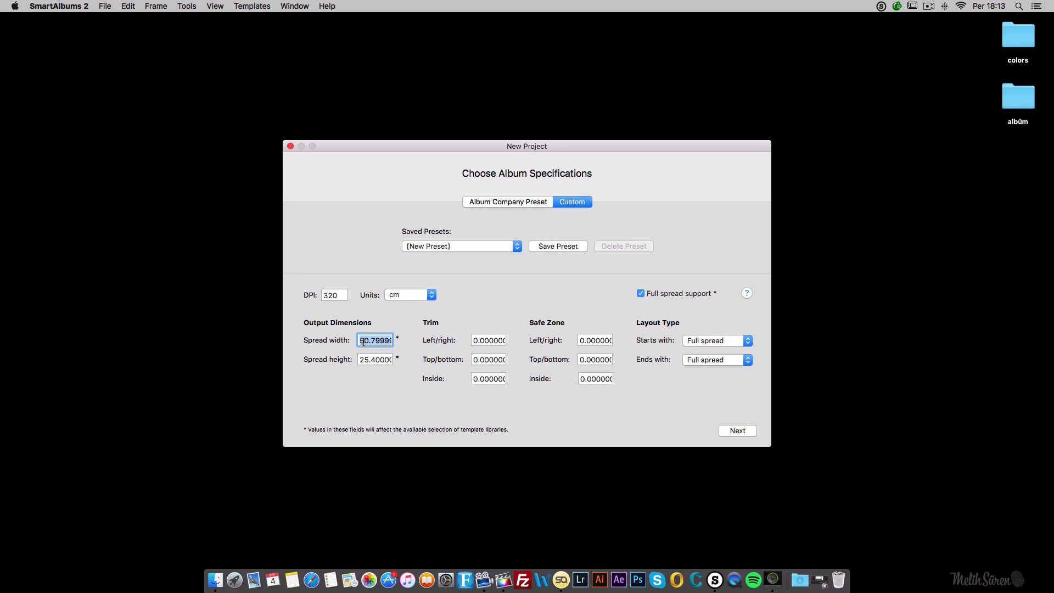
text(70)
key(Tab)
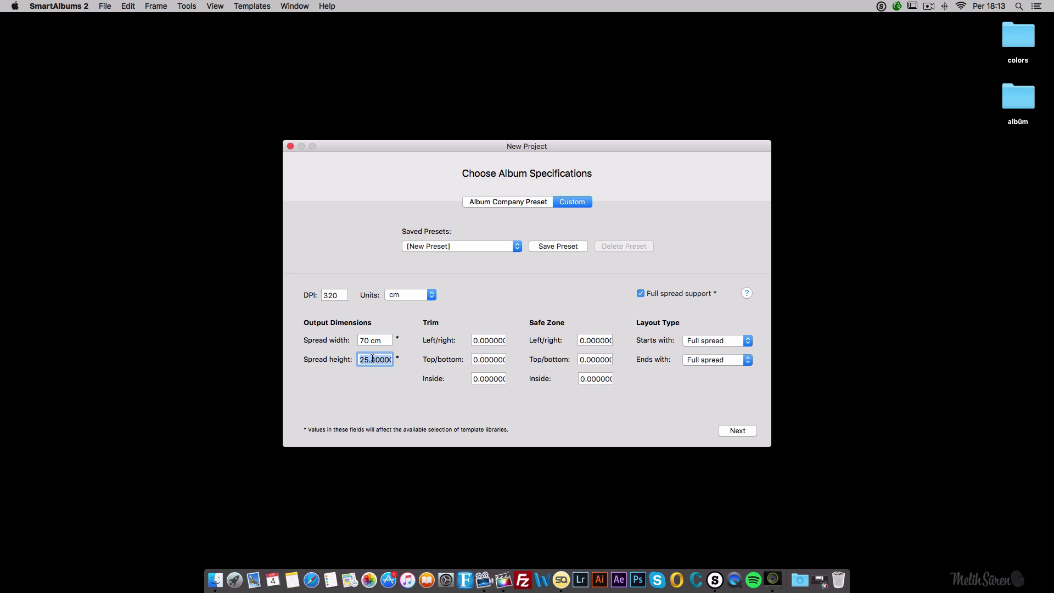
text(30)
- Set the left/right, top/bottom and inside trim values to 0,5 cm each
click(478, 338)
double_click(484, 338)
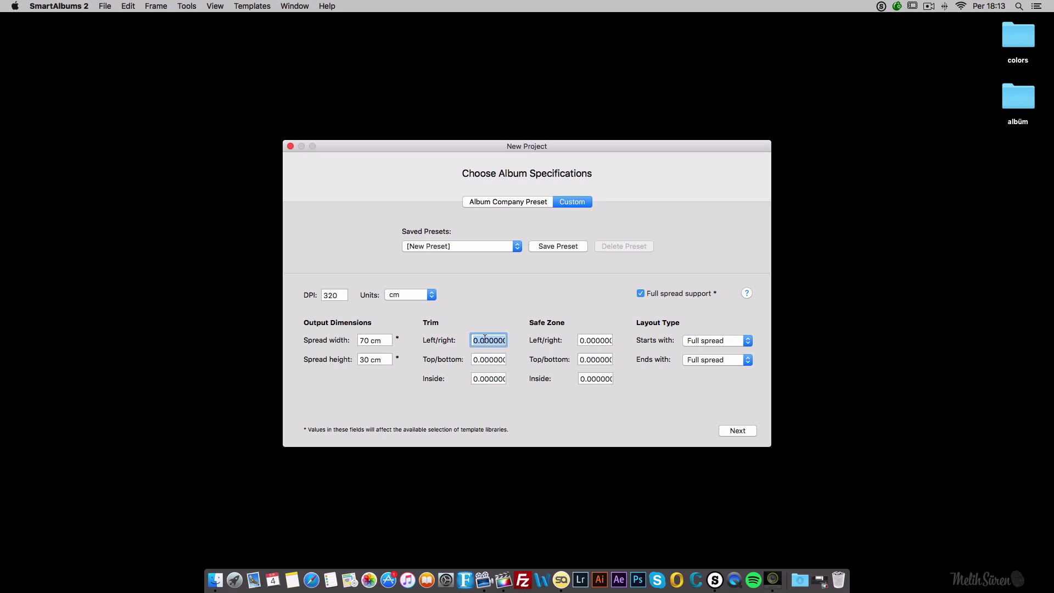
text(0,5)
key(Tab)
text(0)
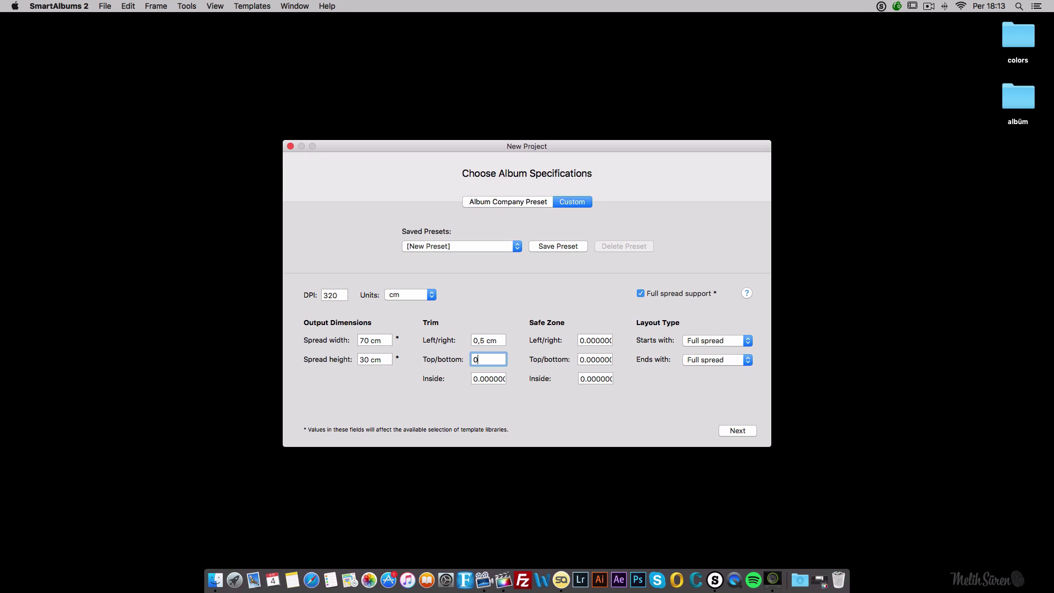
text(,5)
key(Tab)
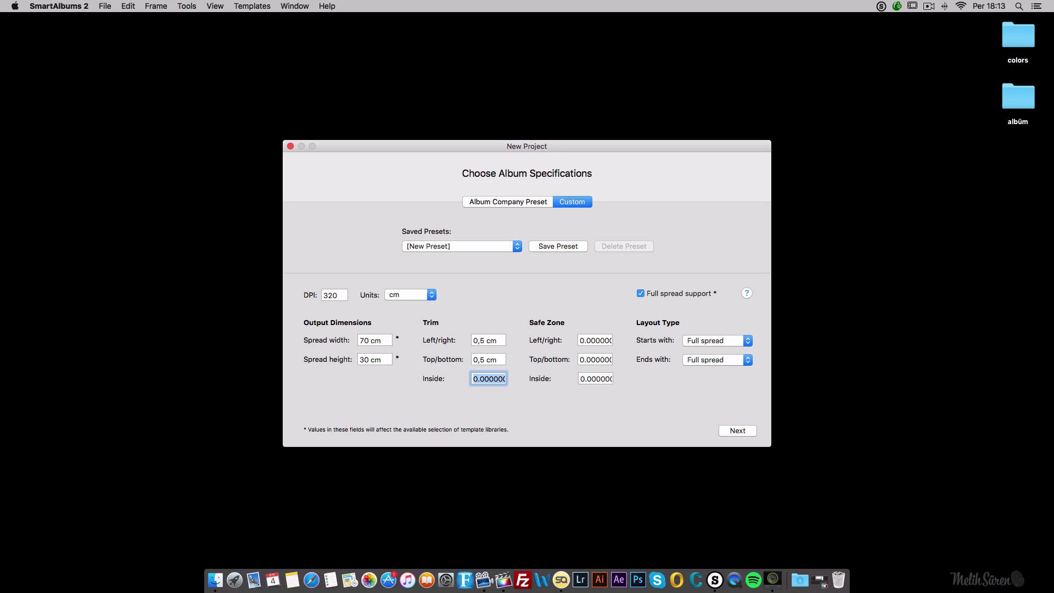
text(0,5)
key(Return)
- Set the left/right, top/bottom and inside safe zones to 1 cm each and continue to the template and appearance settings
click(599, 340)
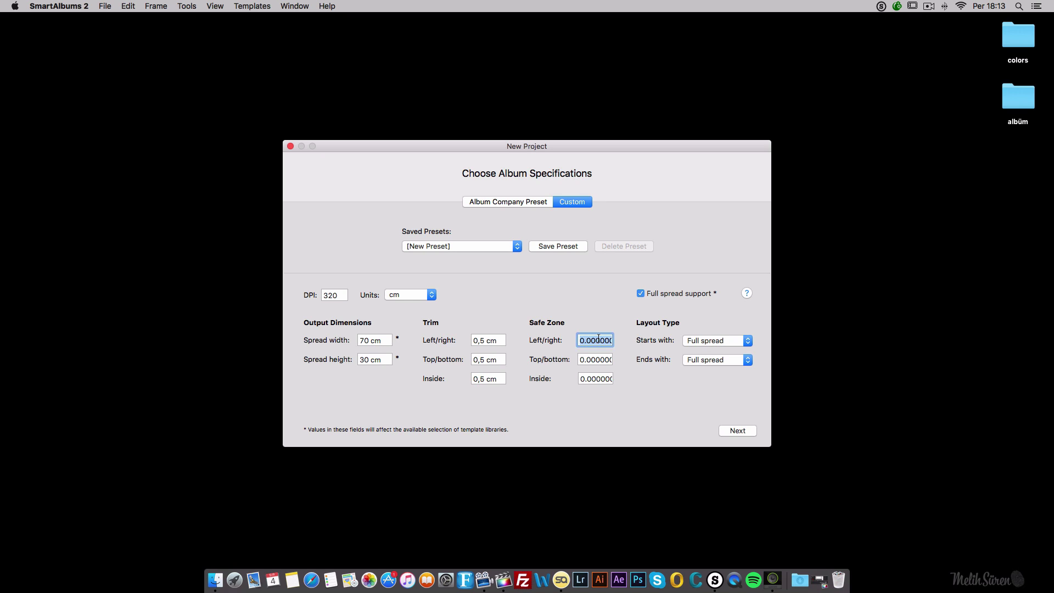
text(1)
key(Tab)
text(1)
key(Tab)
text(1)
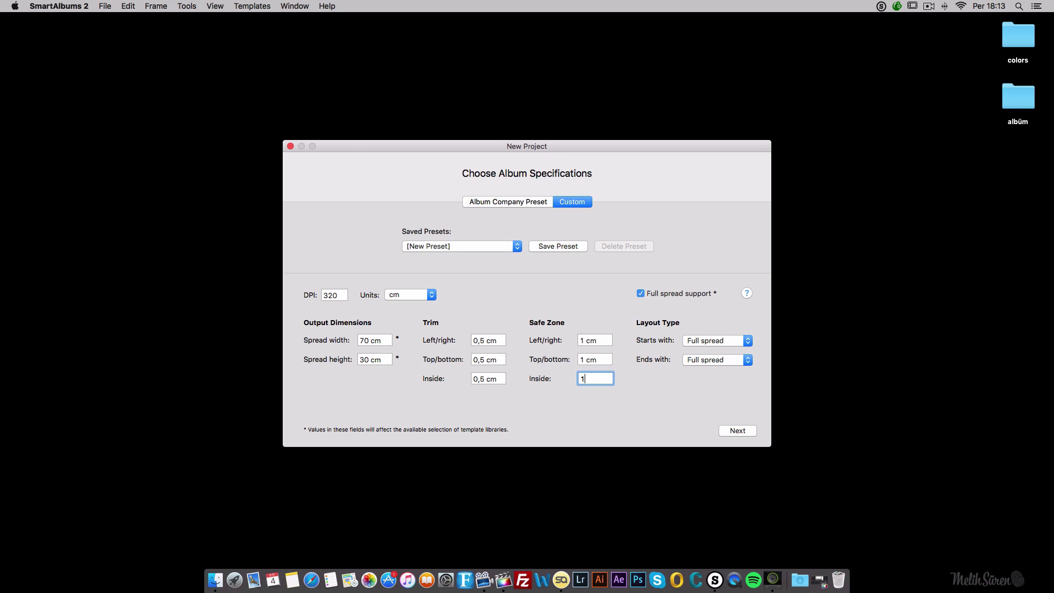
key(Tab)
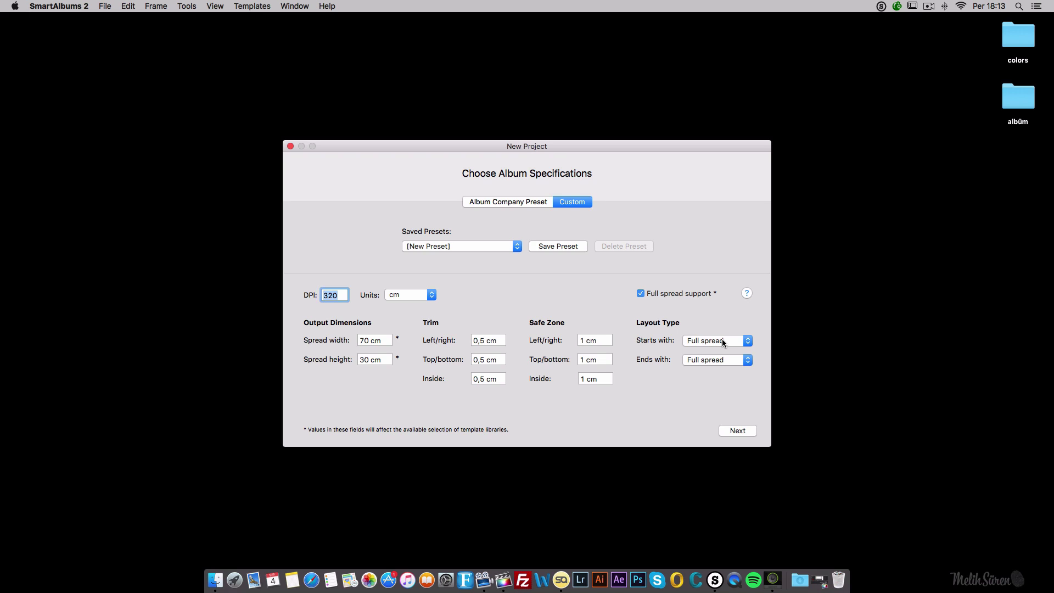
click(738, 431)
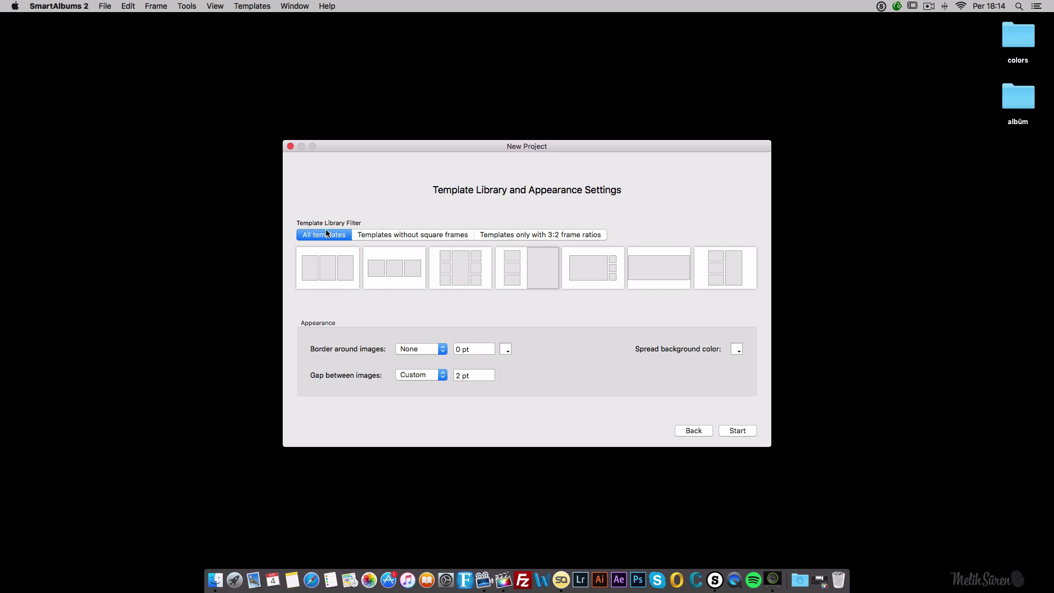
click(437, 351)
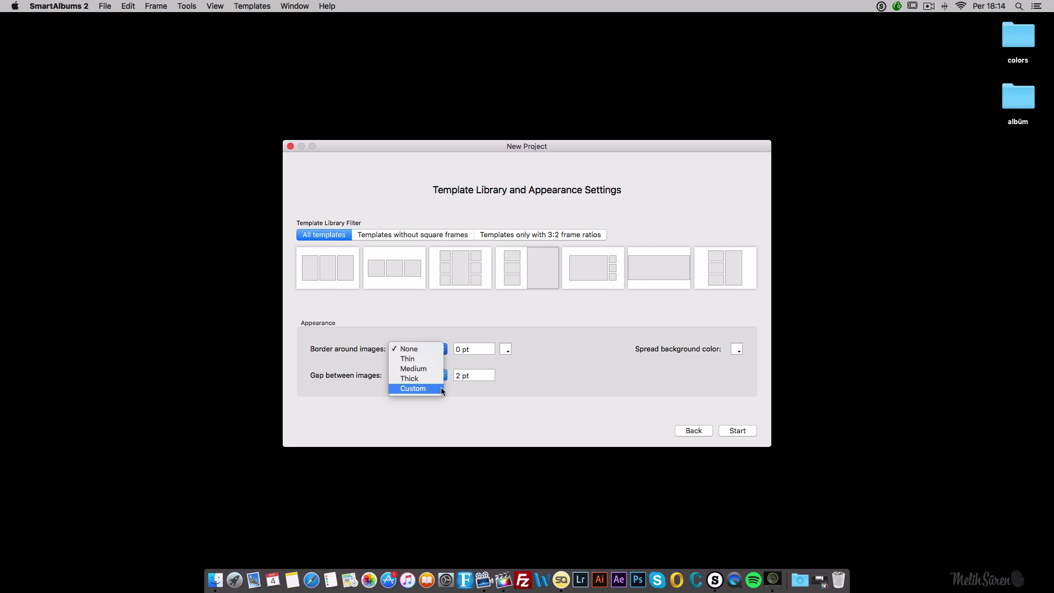
click(526, 370)
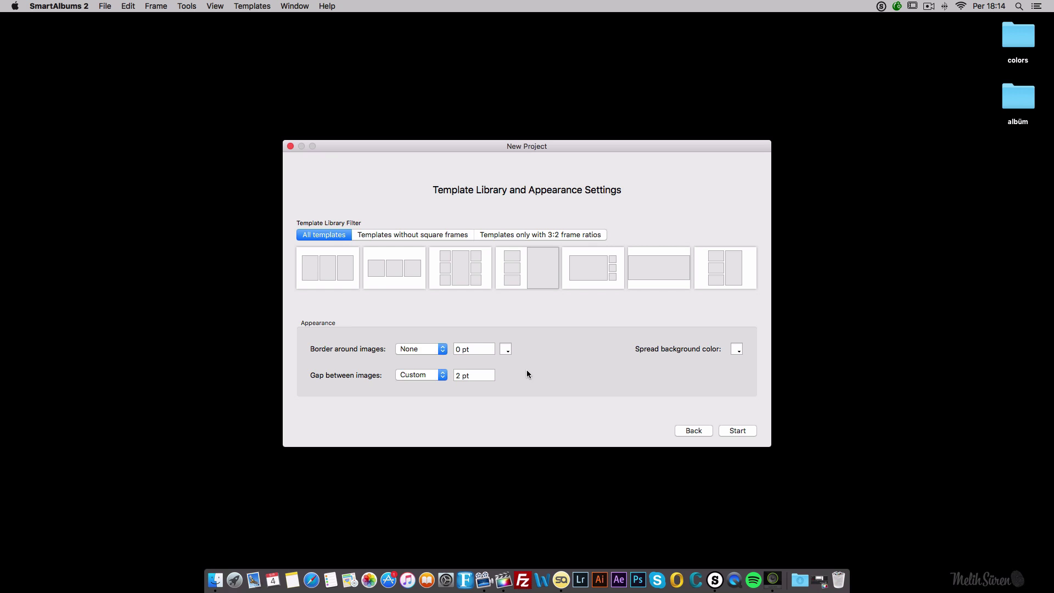
click(736, 350)
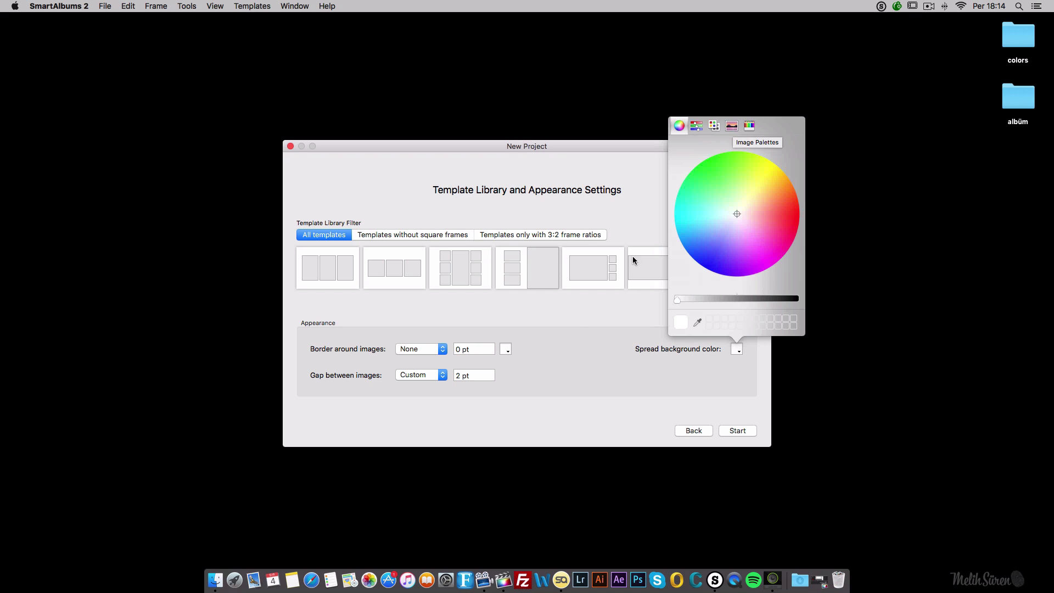
click(572, 331)
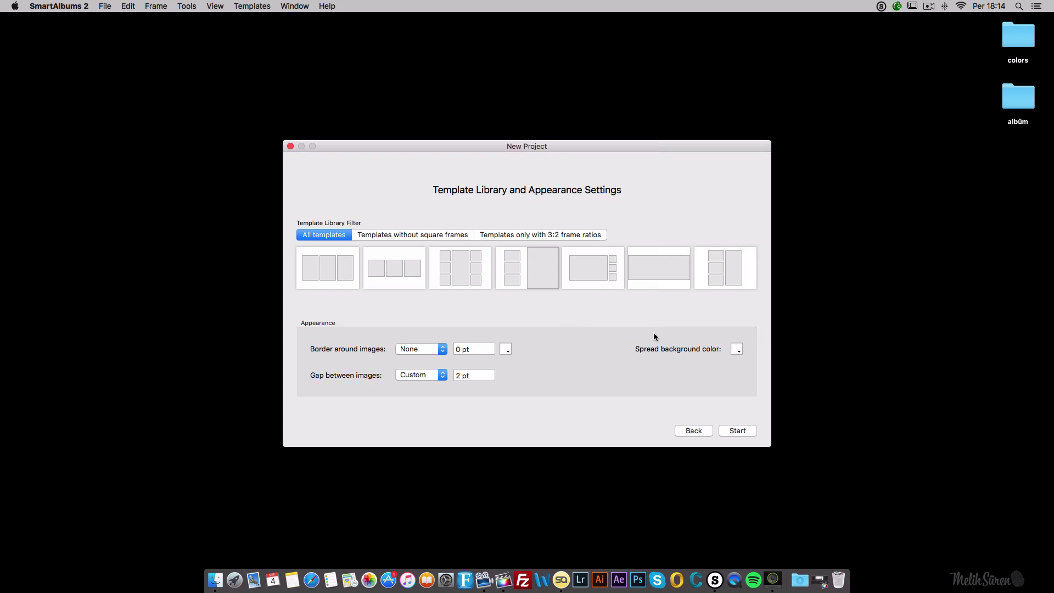
- Set the gap between images to 10 pt and start the project, saving it as "leyla&mecnun sayfa"
double_click(458, 375)
text(10)
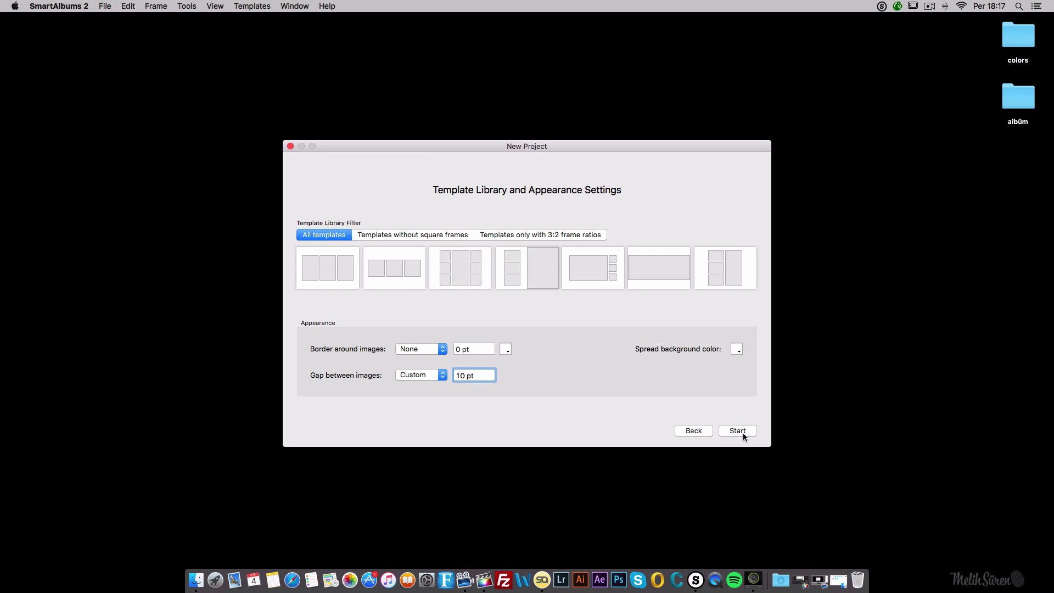
click(743, 432)
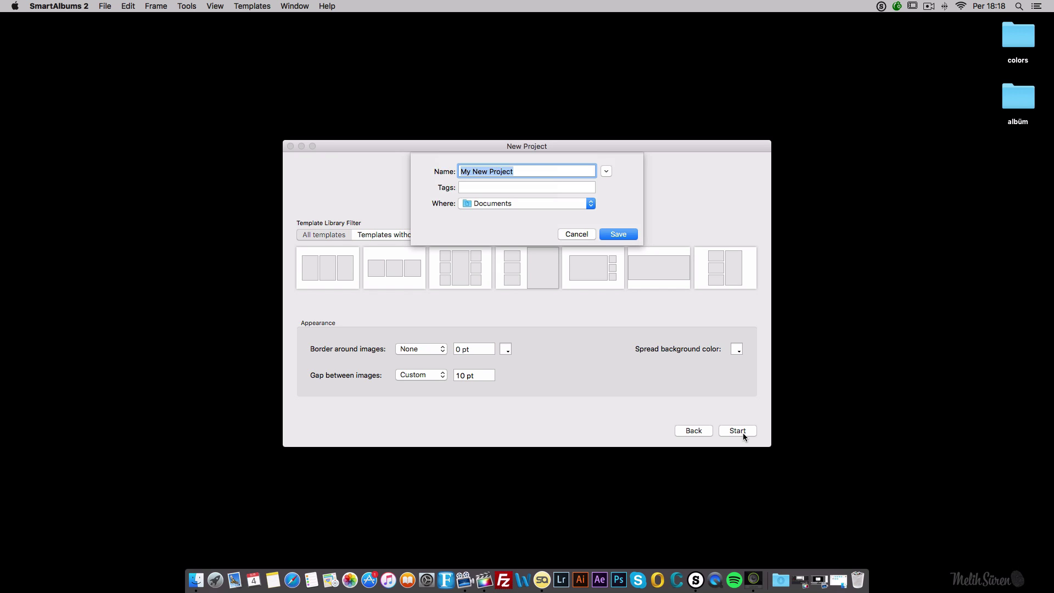
text(leyla&mecnun sayfa)
click(615, 236)
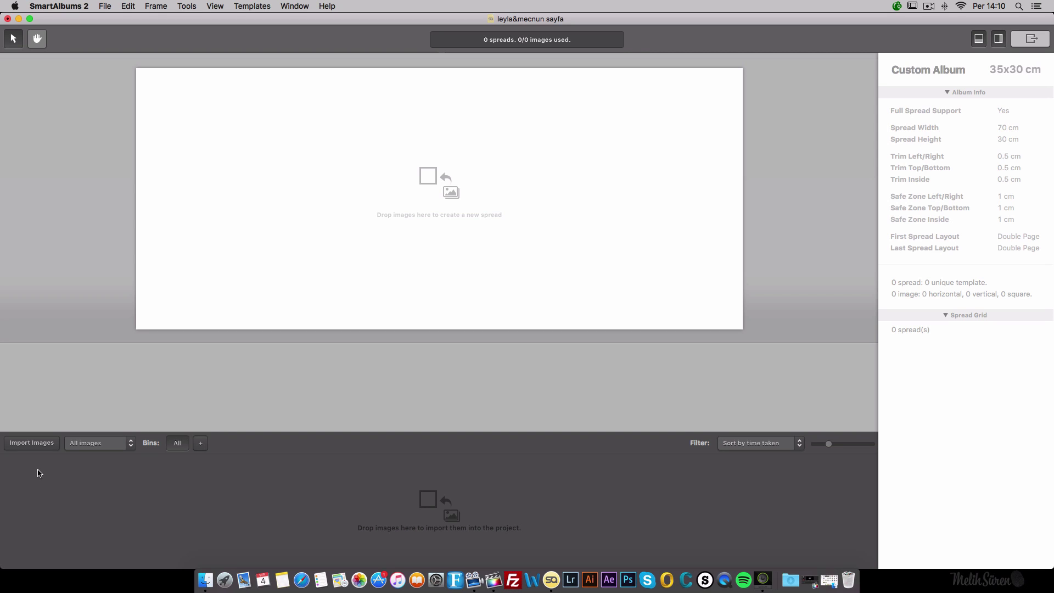
- Import all the images from the albüm folder on the Desktop into the project and look over their thumbnails
click(40, 449)
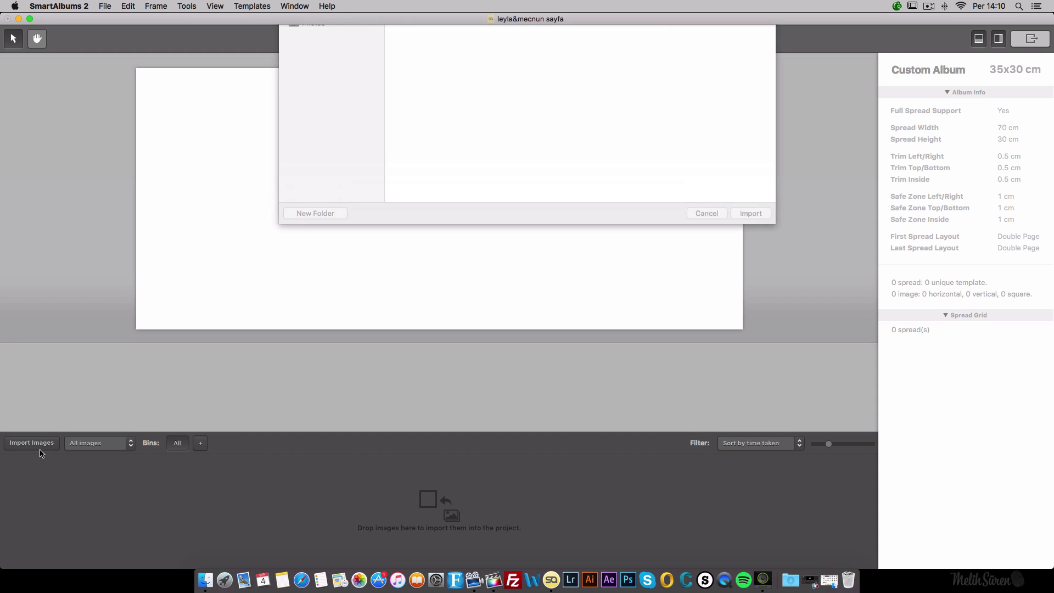
click(302, 138)
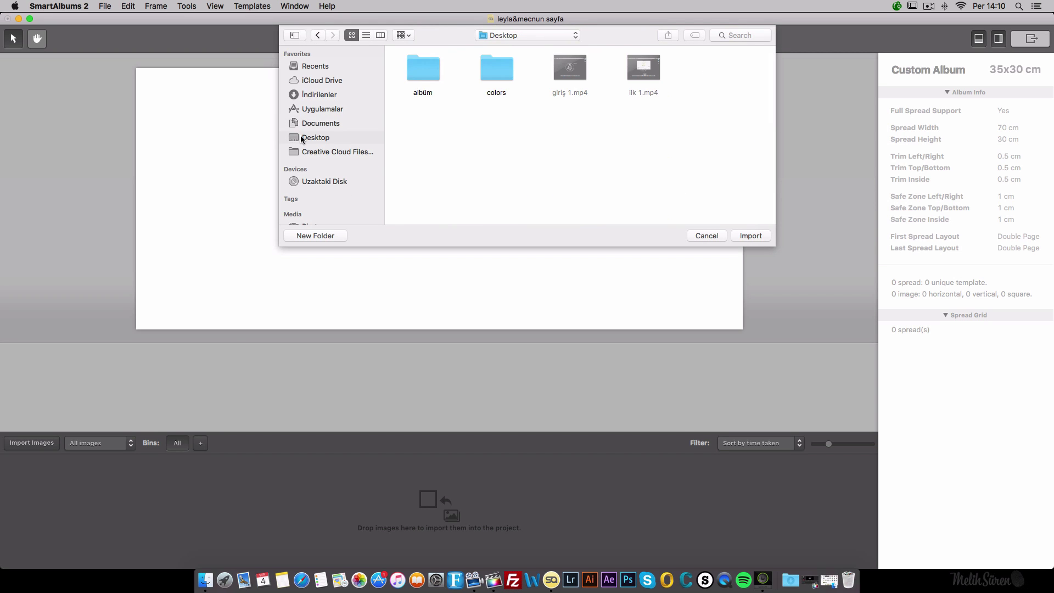
double_click(421, 85)
key(super+a)
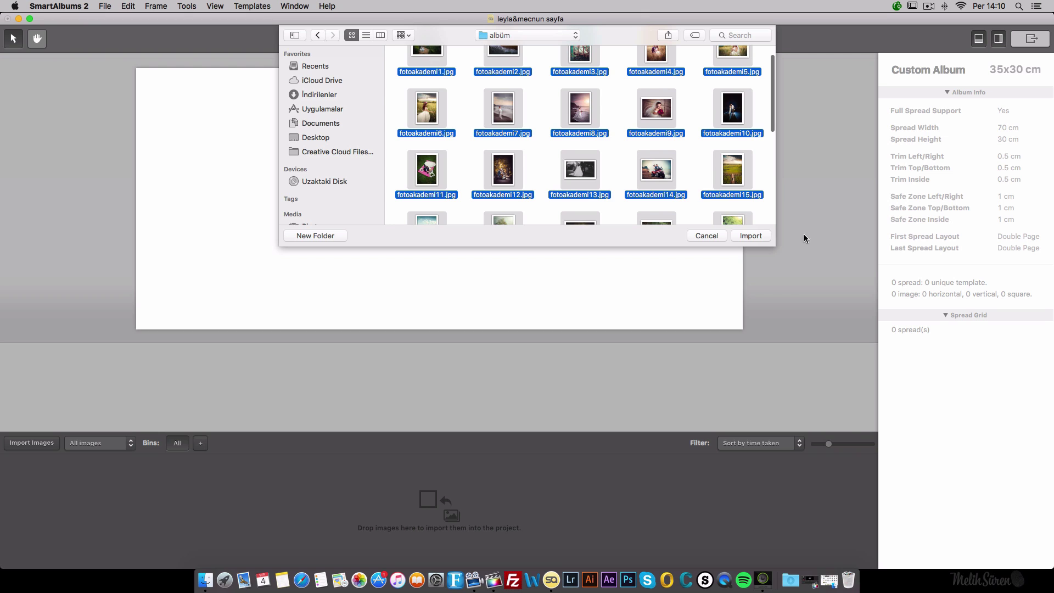
scroll(727, 197, down, 5)
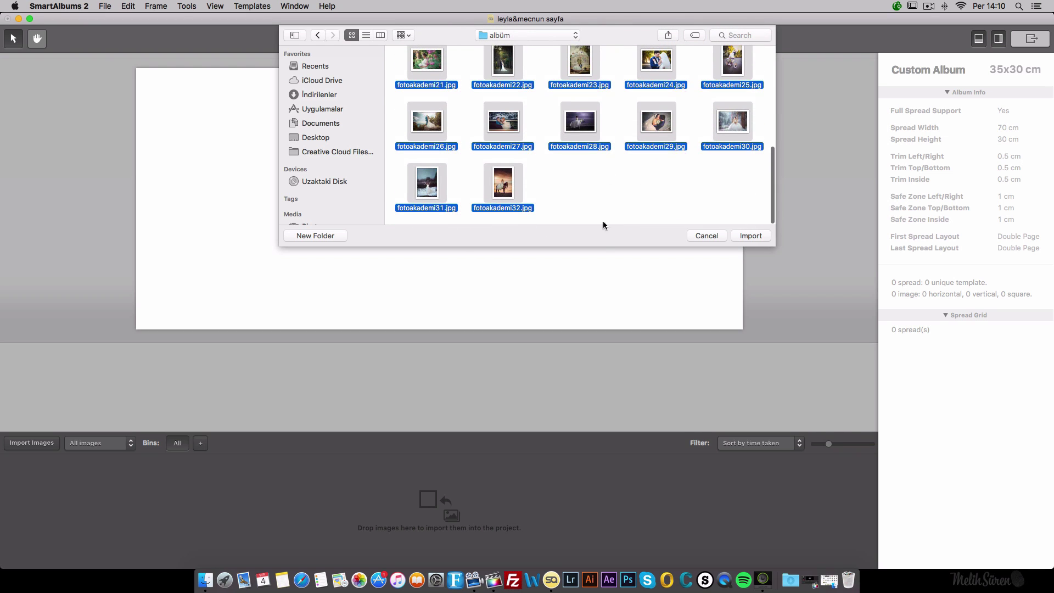
click(747, 235)
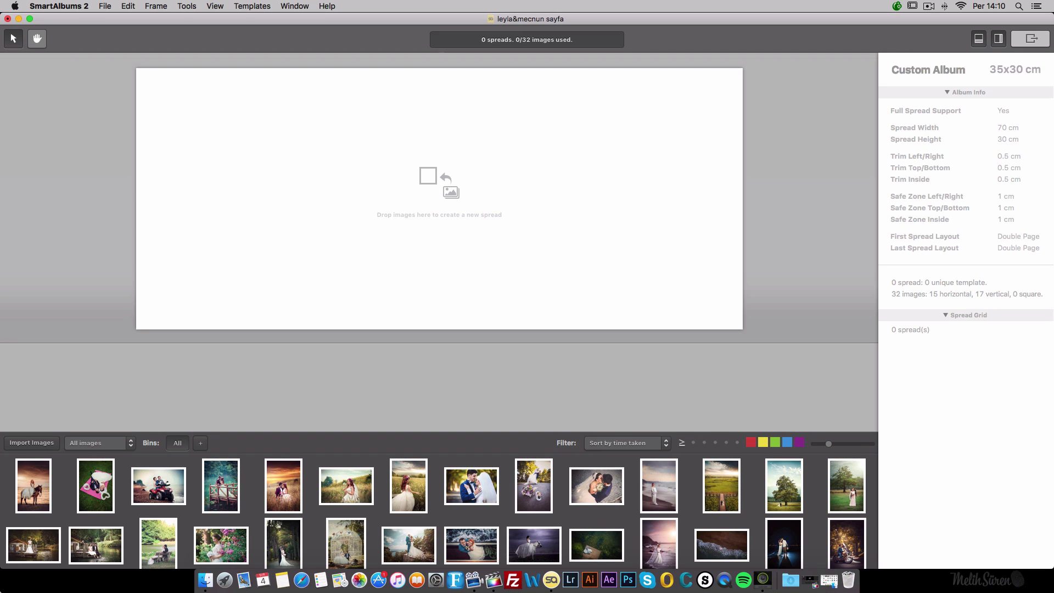
scroll(261, 513, down, 2)
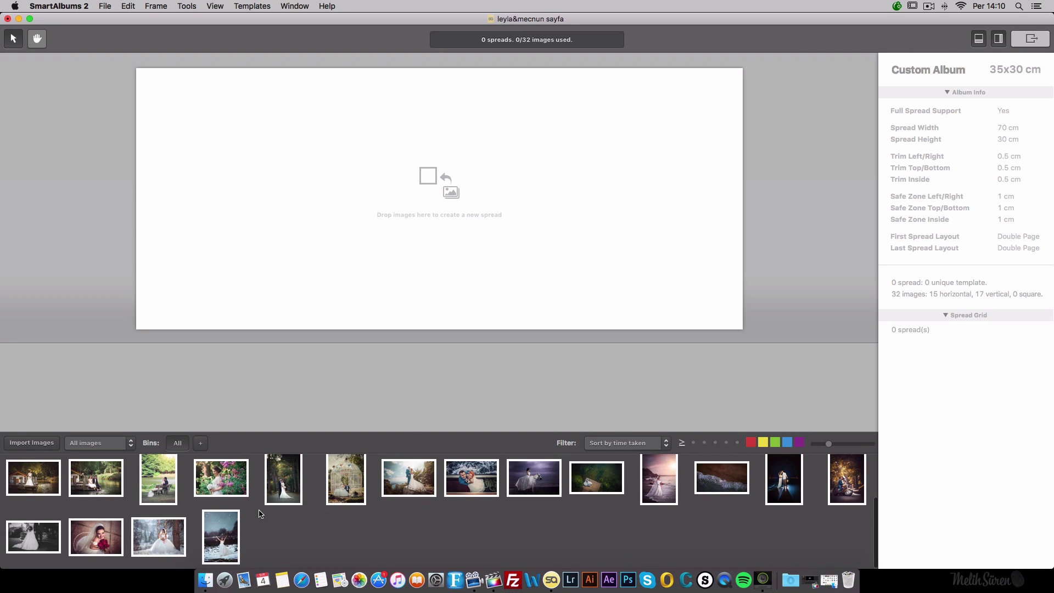
scroll(261, 513, up, 2)
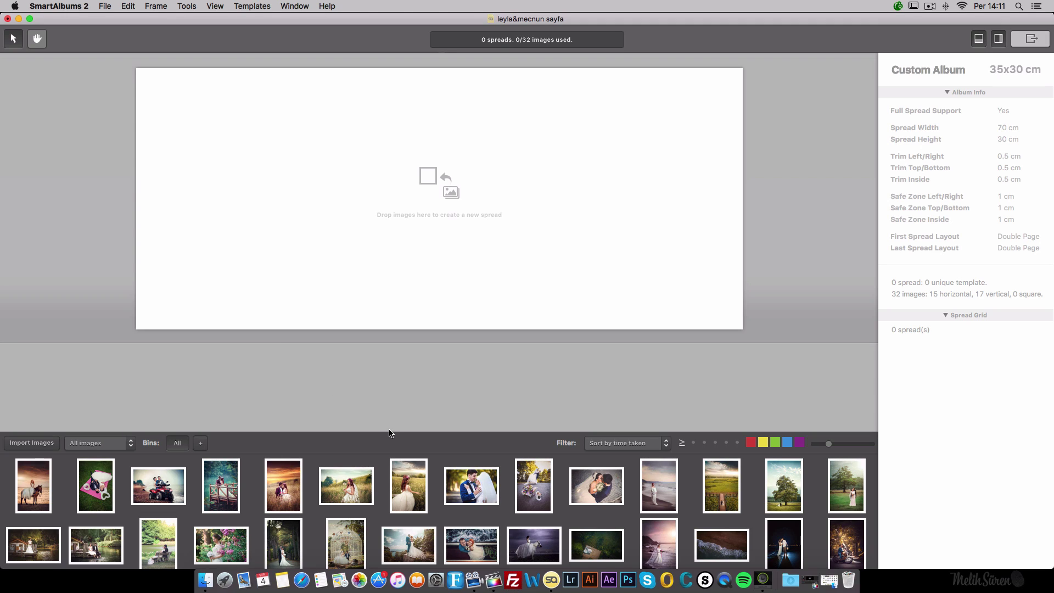
- Create the first spread from five photos: the dandelion bride, sunset couple, forest couple, bride among flowers and couple on the lake pier
click(346, 488)
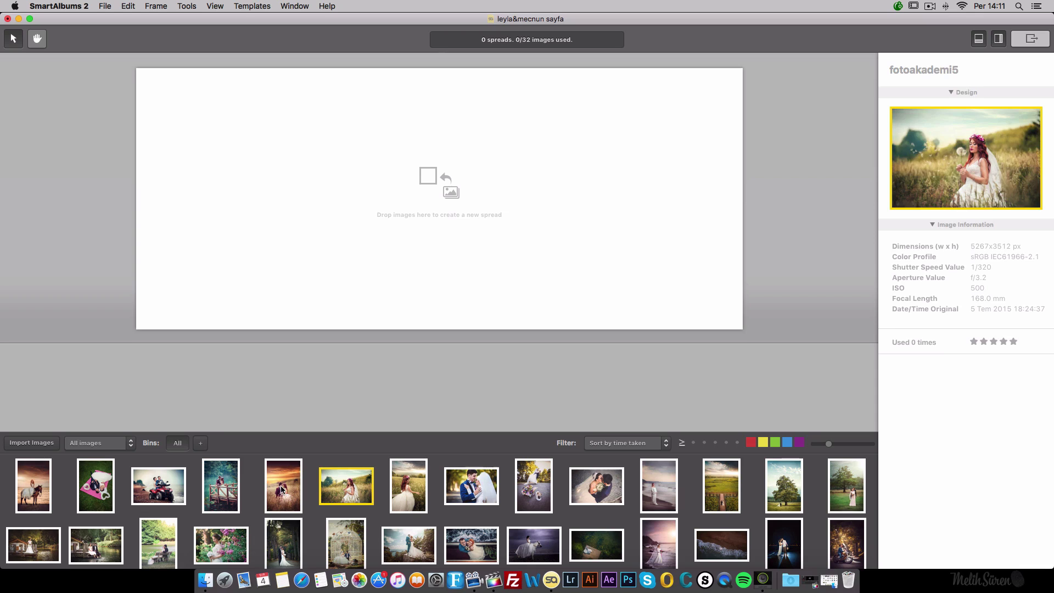
super+click(281, 489)
super+click(281, 541)
super+click(225, 546)
super+click(90, 543)
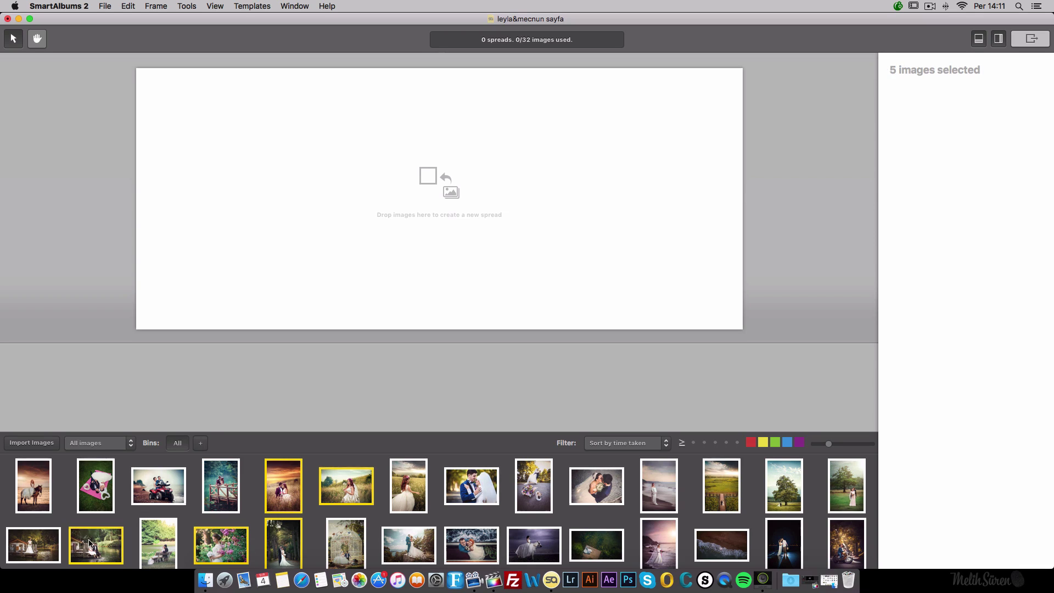
drag(91, 543, 407, 217)
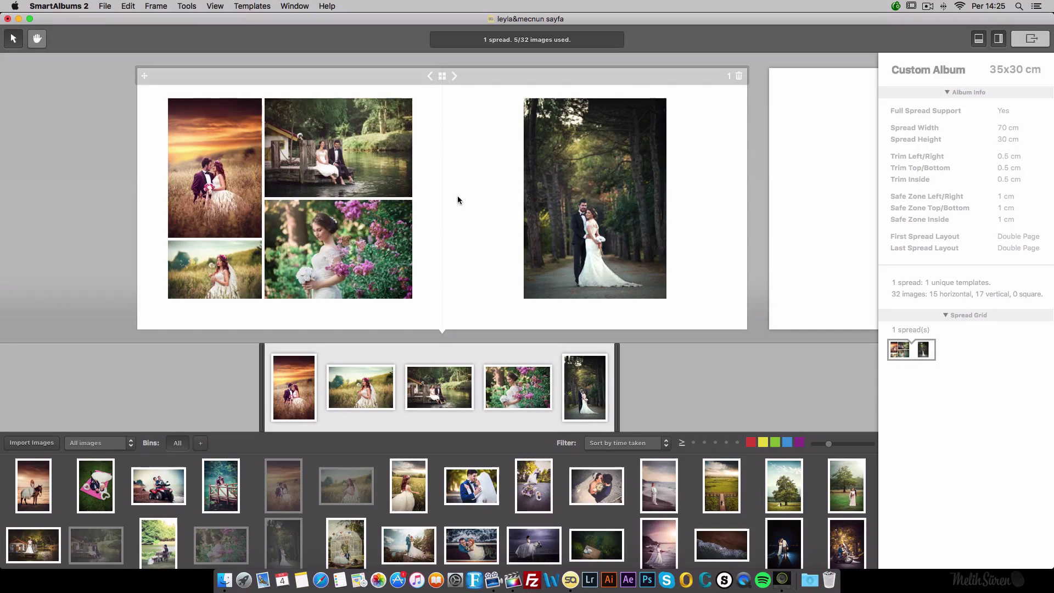
- Try several rearranged templates on spread 1, applying the one with a full-page left image and one wide image above three smaller ones
click(442, 75)
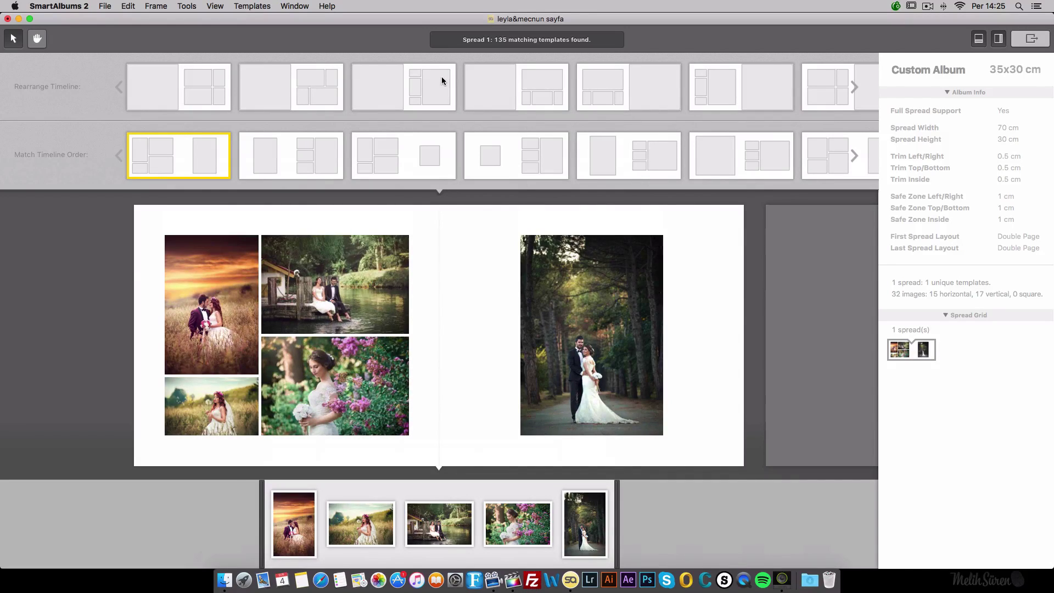
click(263, 83)
click(183, 84)
click(285, 88)
click(497, 101)
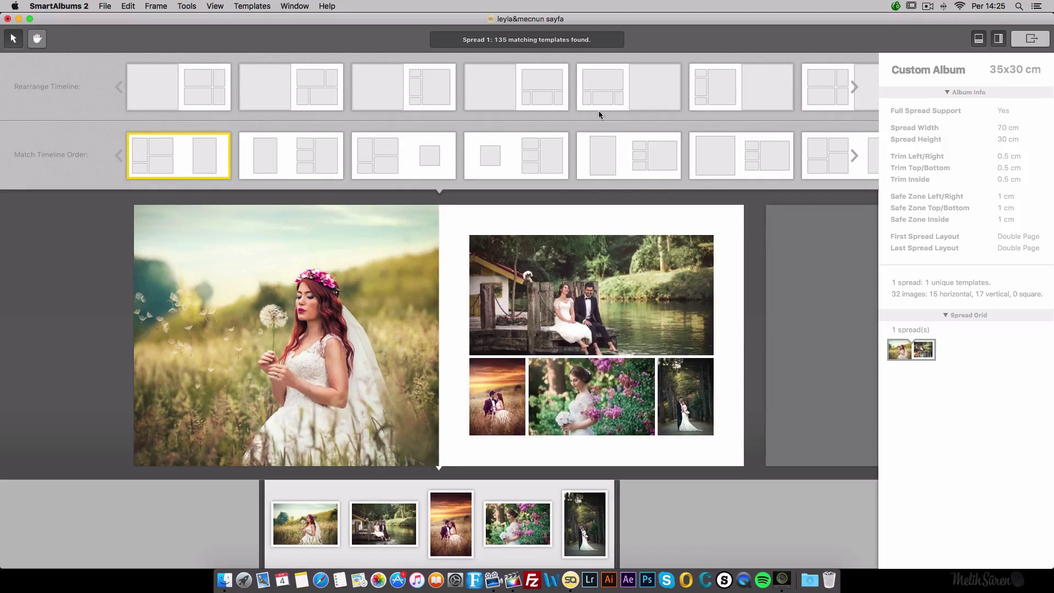
- Try out more rearranged templates on spread 1, including ones with a framed left image beside a grid of four
click(701, 106)
click(759, 99)
click(505, 100)
click(395, 101)
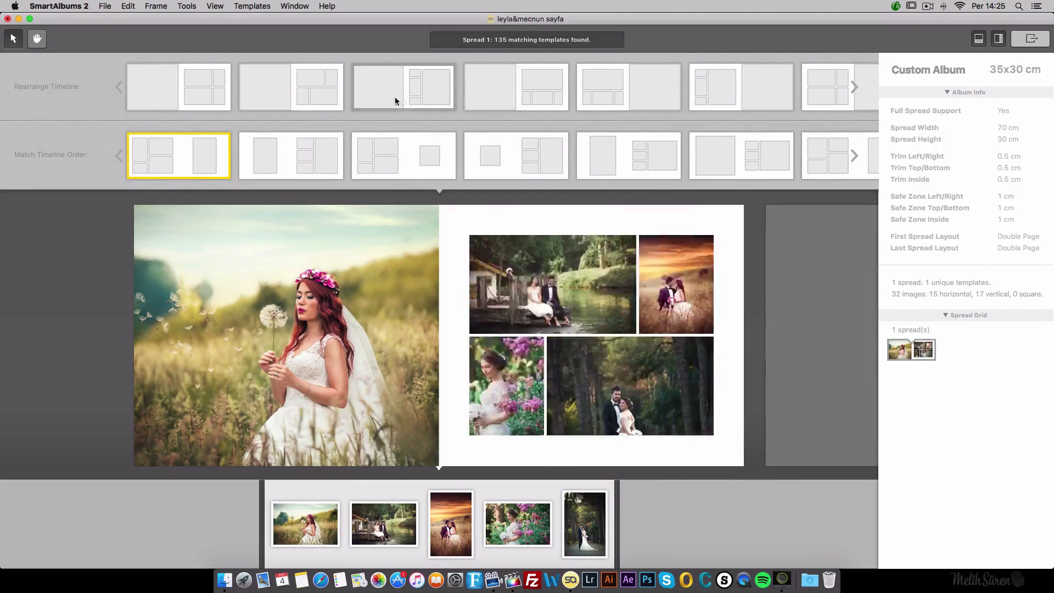
click(506, 97)
click(505, 91)
click(504, 91)
click(505, 90)
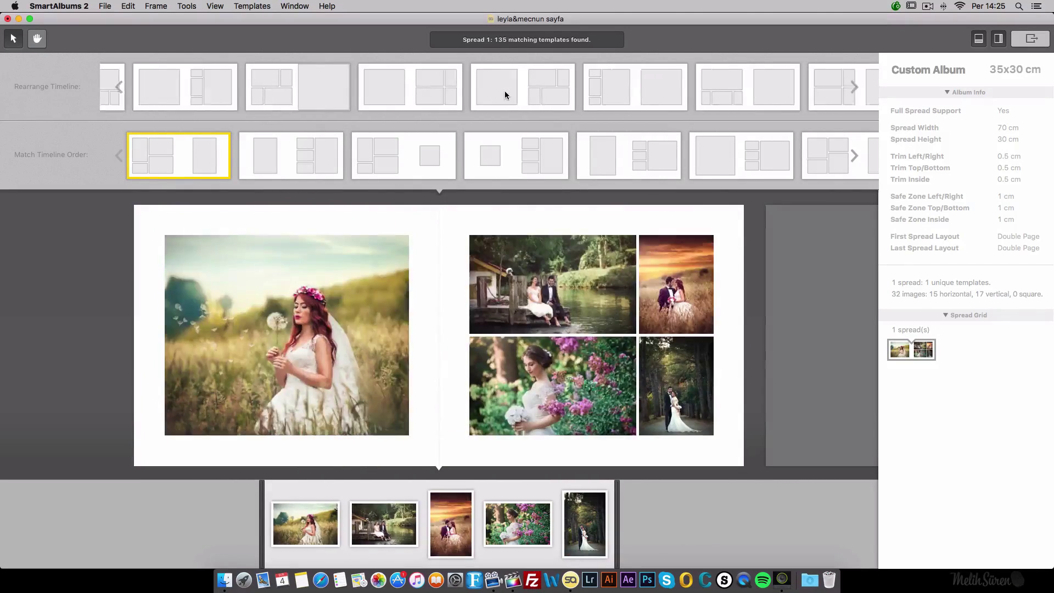
click(505, 90)
click(505, 90)
click(504, 91)
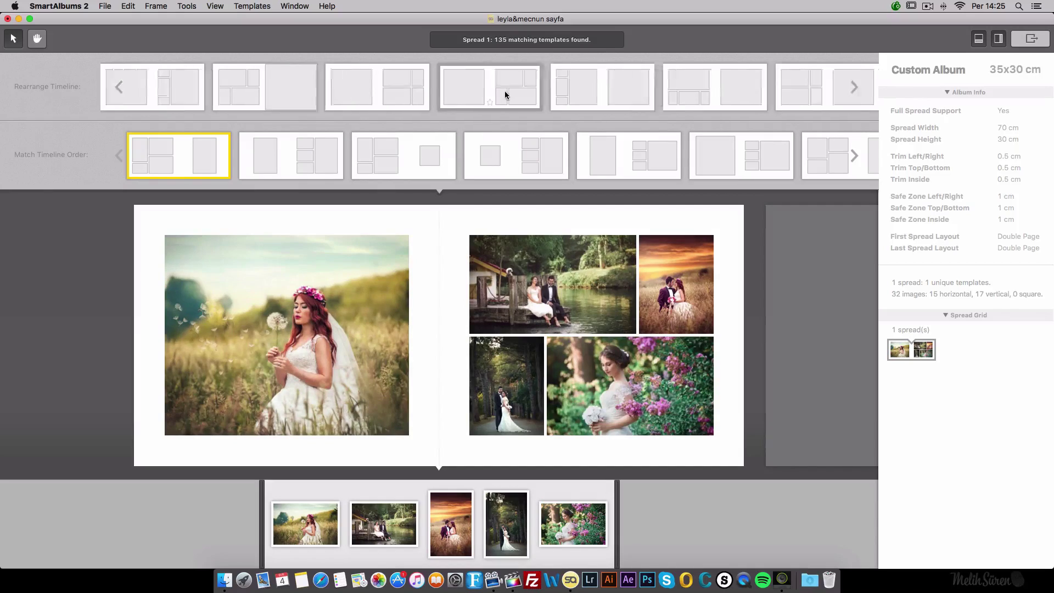
click(505, 91)
- Apply the rearranged template with a full-page left image and a grid of four images on the right page to spread 1
click(225, 98)
click(222, 99)
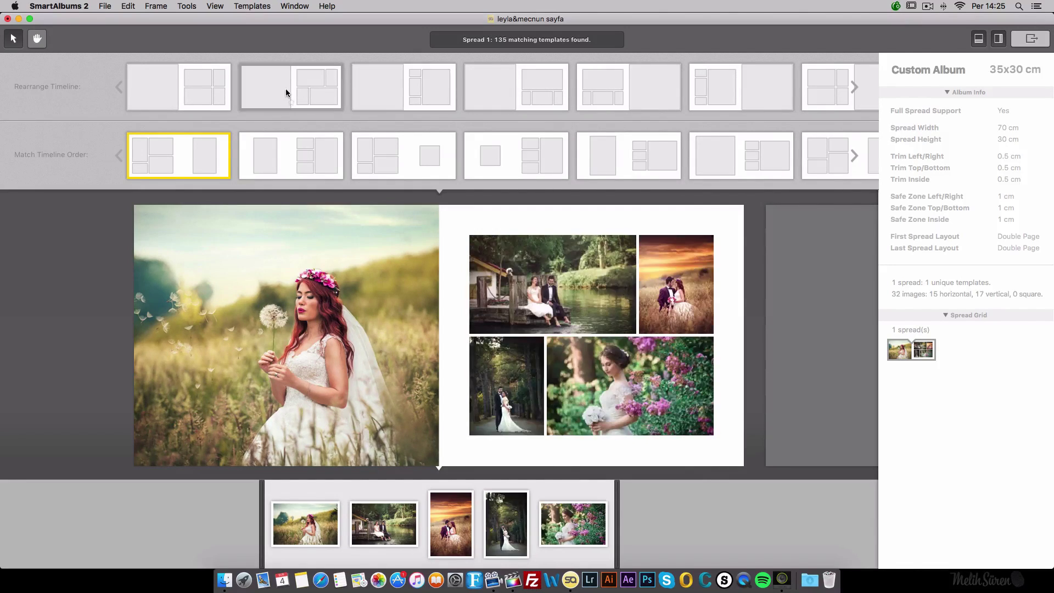
click(285, 88)
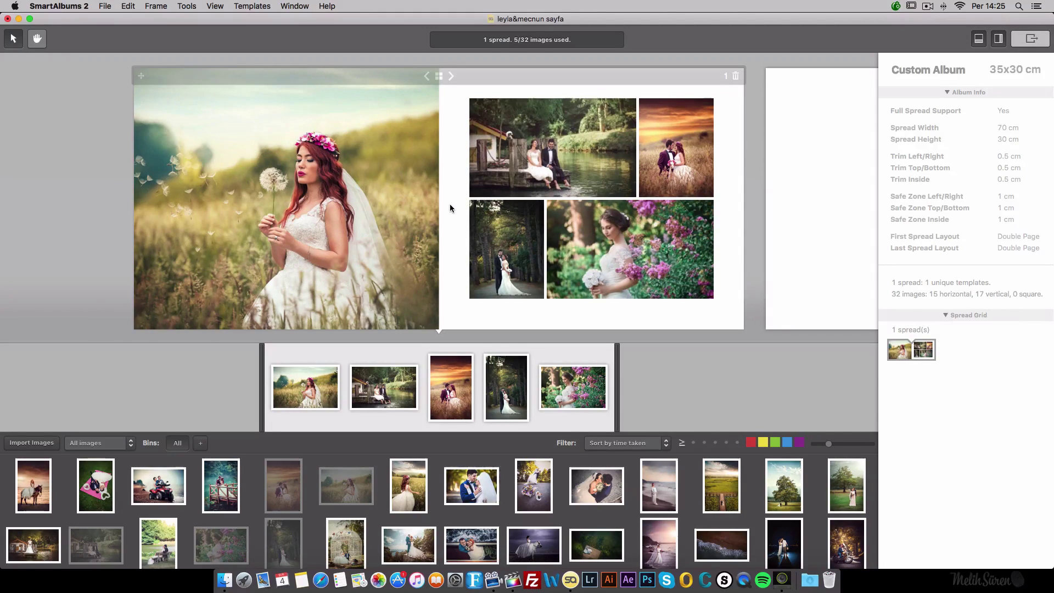
- Open spread 1 for designing and shrink the dandelion bride frame to the safe zone, about 4284 x 3631 px at X 65, Y 65
click(447, 208)
double_click(446, 207)
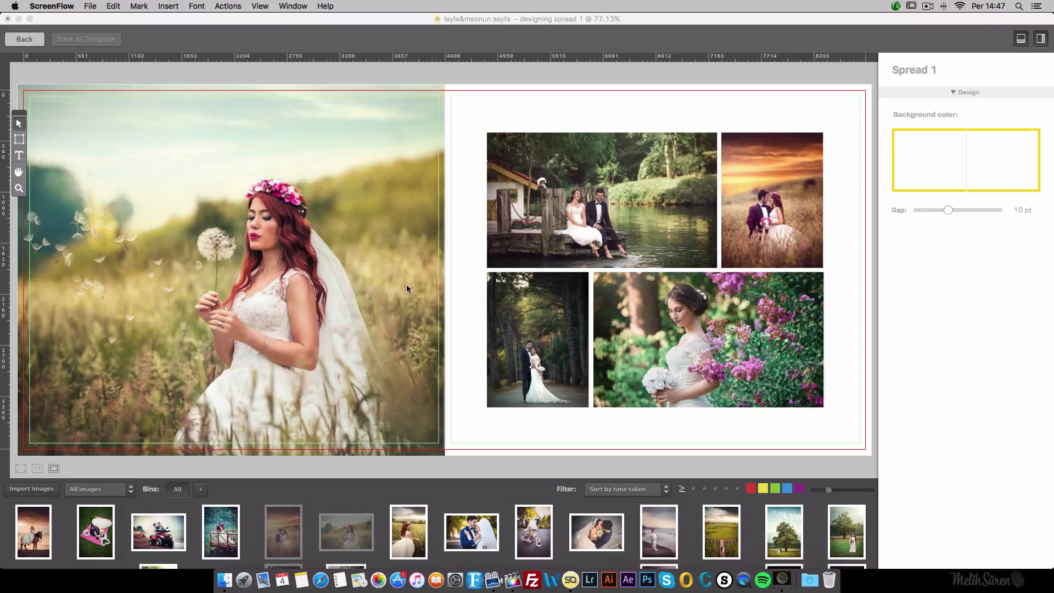
click(383, 284)
click(389, 307)
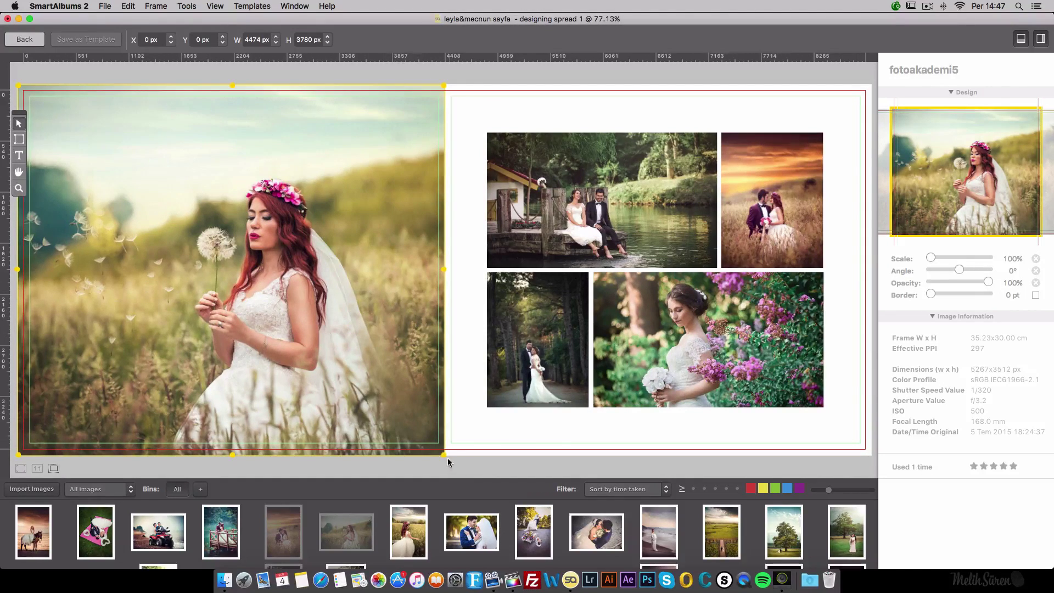
mouse_move(440, 453)
mouse_down()
mouse_move(426, 425)
mouse_move(438, 442)
mouse_up()
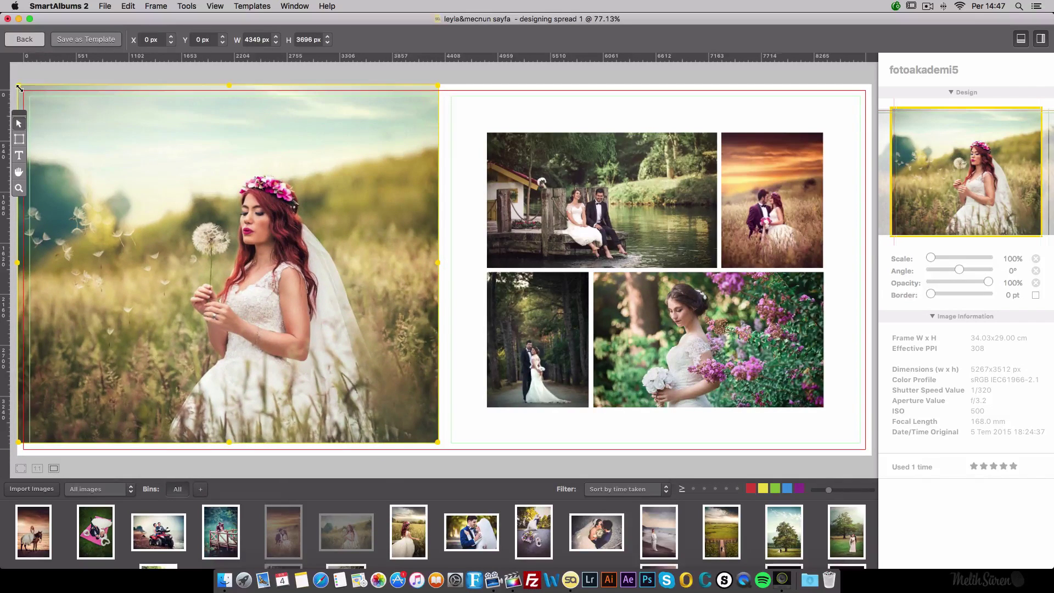
mouse_move(22, 91)
mouse_down()
mouse_move(38, 108)
mouse_move(31, 98)
mouse_up()
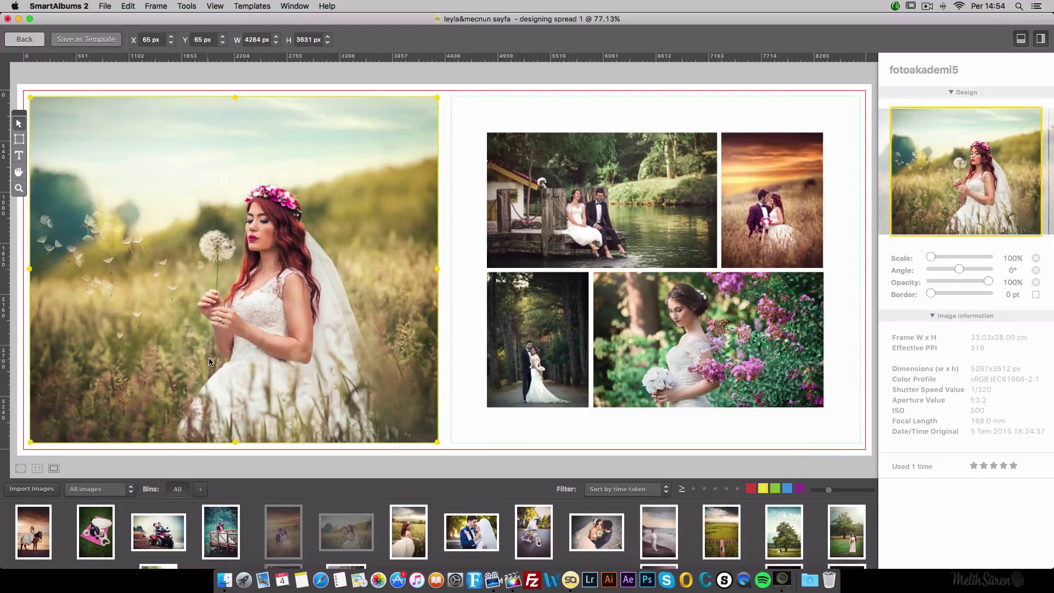
- Reposition the dandelion photo inside its frame so the bride sits further right, keeping scale and opacity at 100% and border at 0 pt
mouse_move(984, 167)
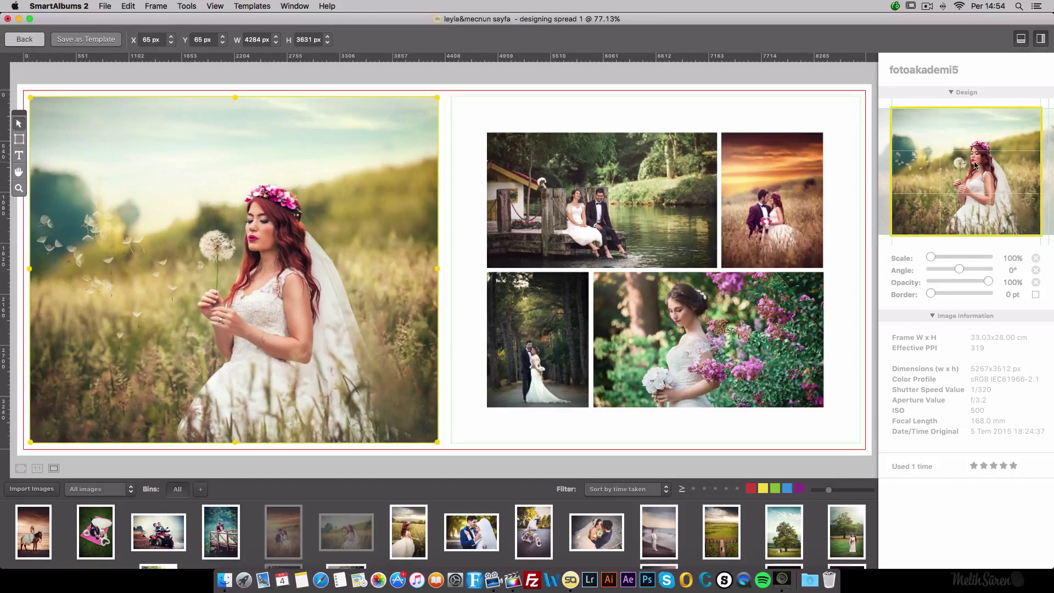
drag(974, 163, 1034, 160)
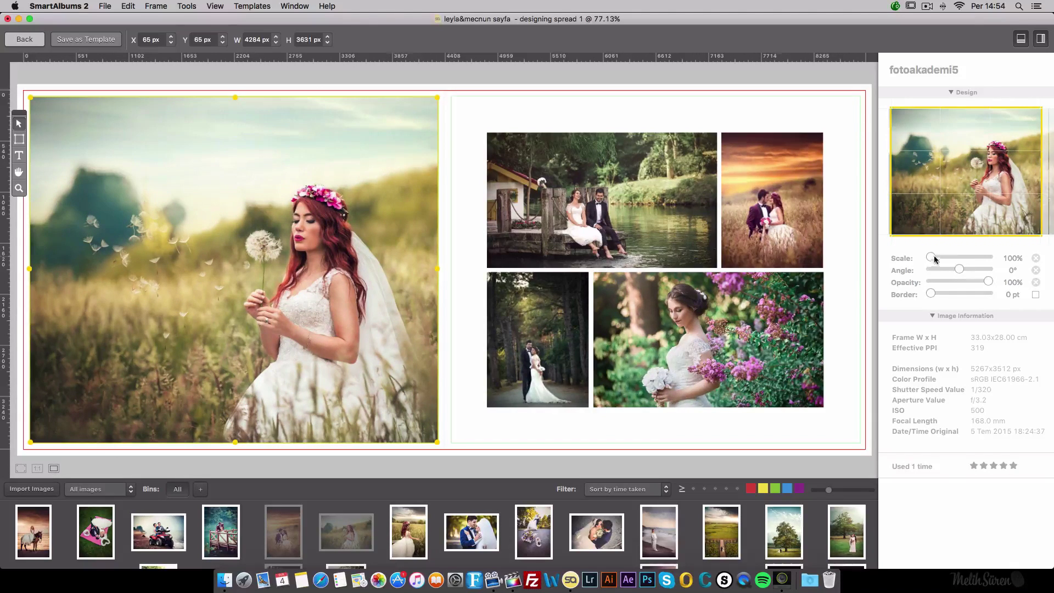
mouse_move(932, 257)
mouse_down()
mouse_move(955, 259)
mouse_move(930, 257)
mouse_up()
drag(984, 281, 933, 296)
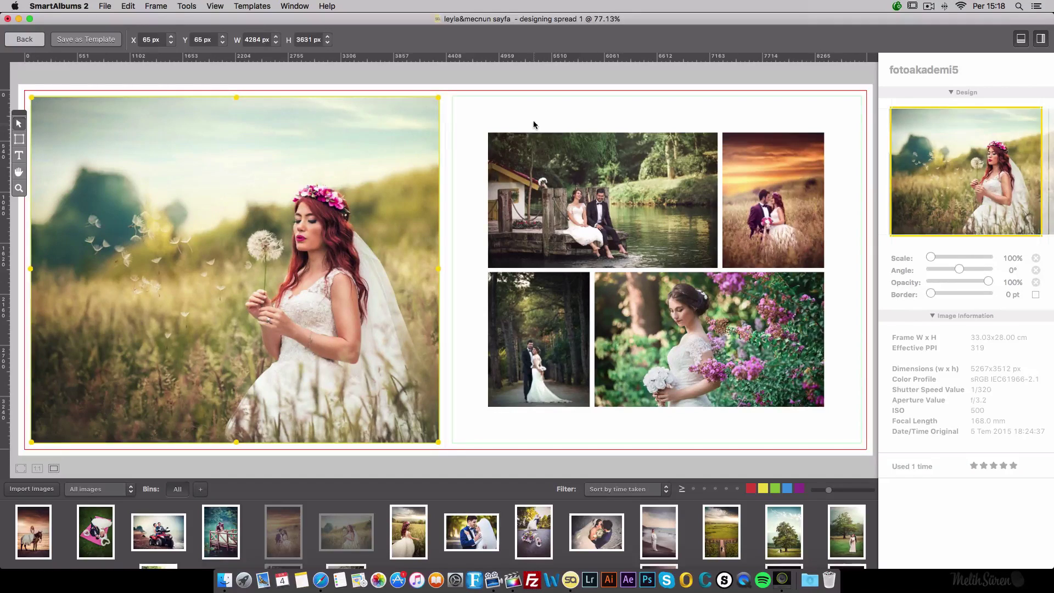
- Move the four right-page images beside the large photo, enlarge them together to about 4373 x 3631 px, and return to the album
drag(497, 124, 838, 430)
drag(624, 192, 566, 170)
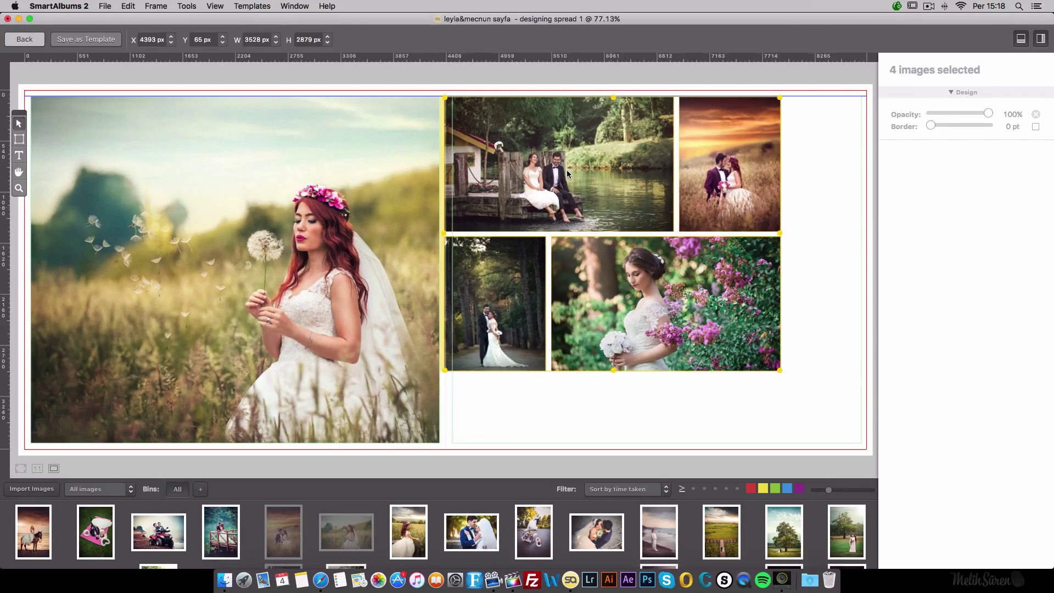
drag(567, 169, 566, 169)
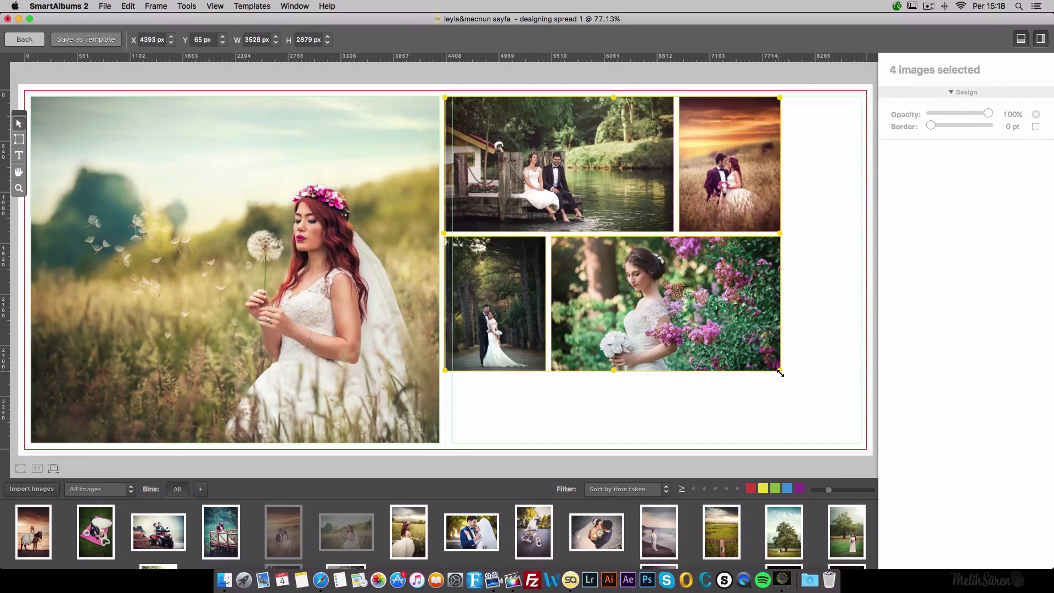
drag(779, 370, 864, 443)
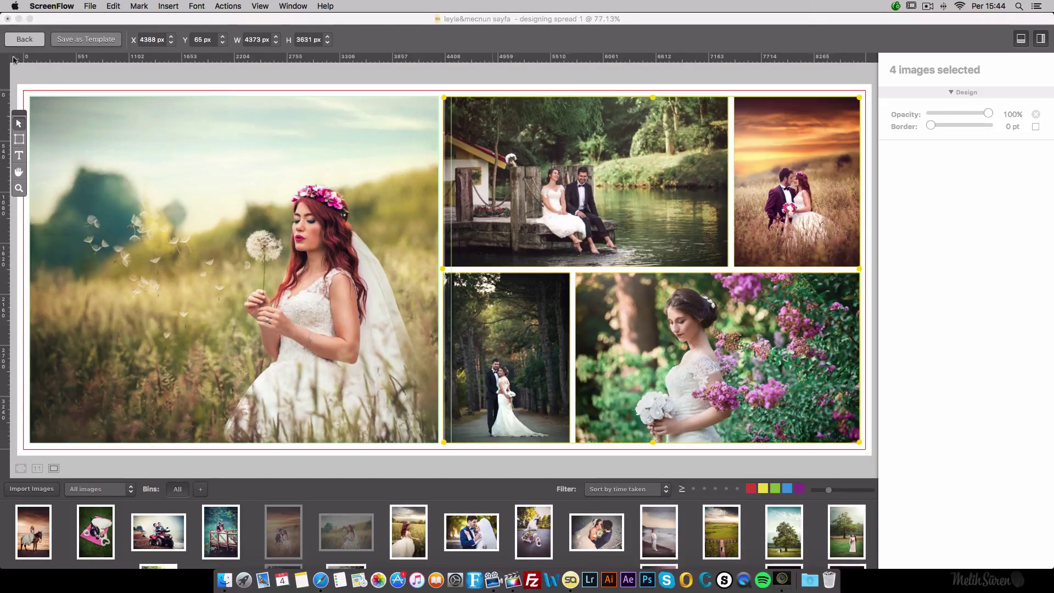
click(24, 39)
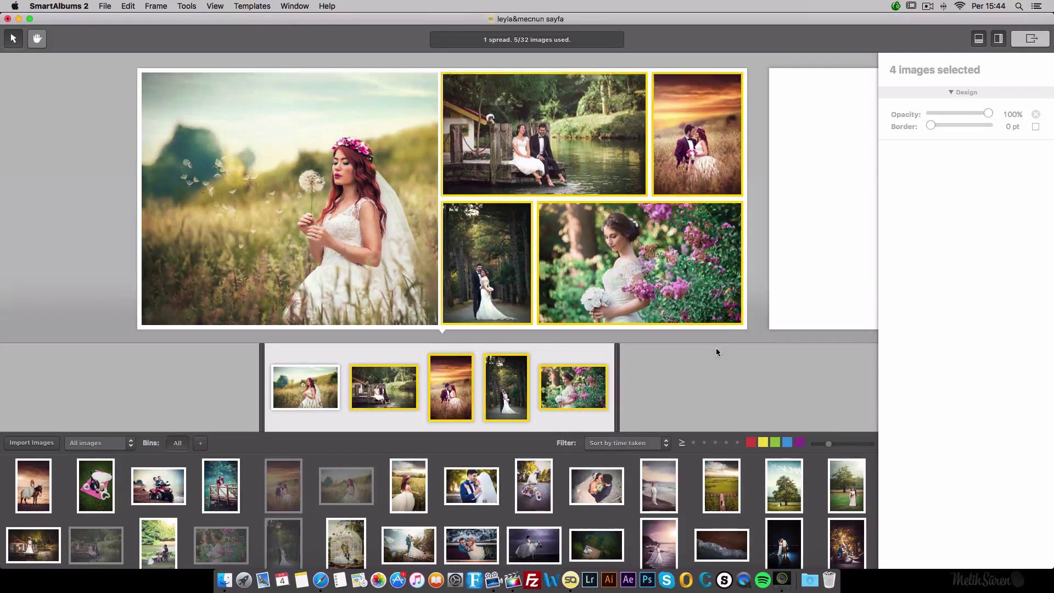
- Swap the dandelion bride with the bride among flowers on spread 1 and look through the large photo's editing options
click(727, 331)
click(764, 299)
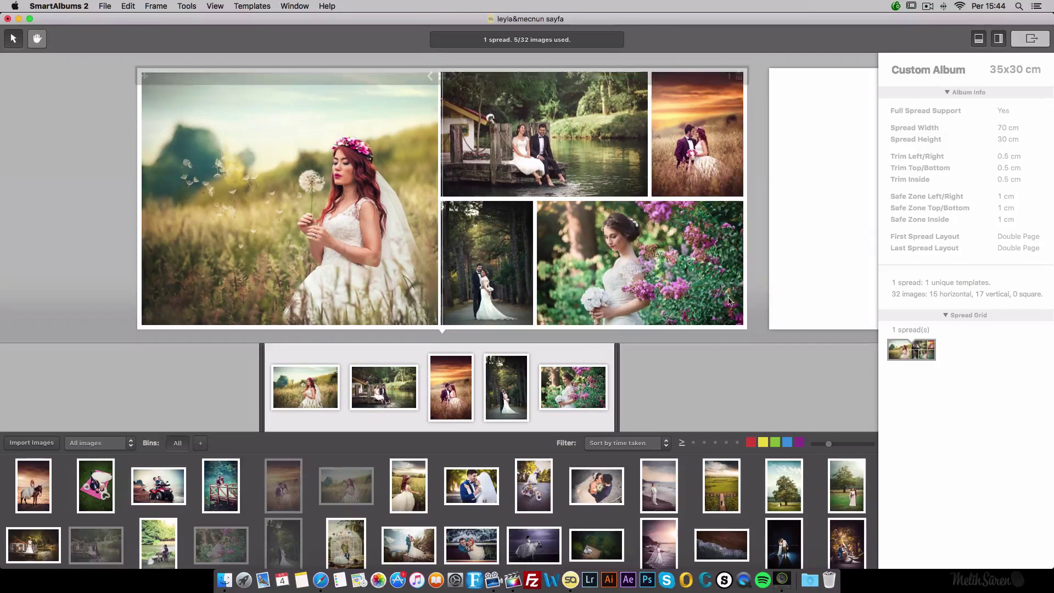
click(672, 277)
click(341, 235)
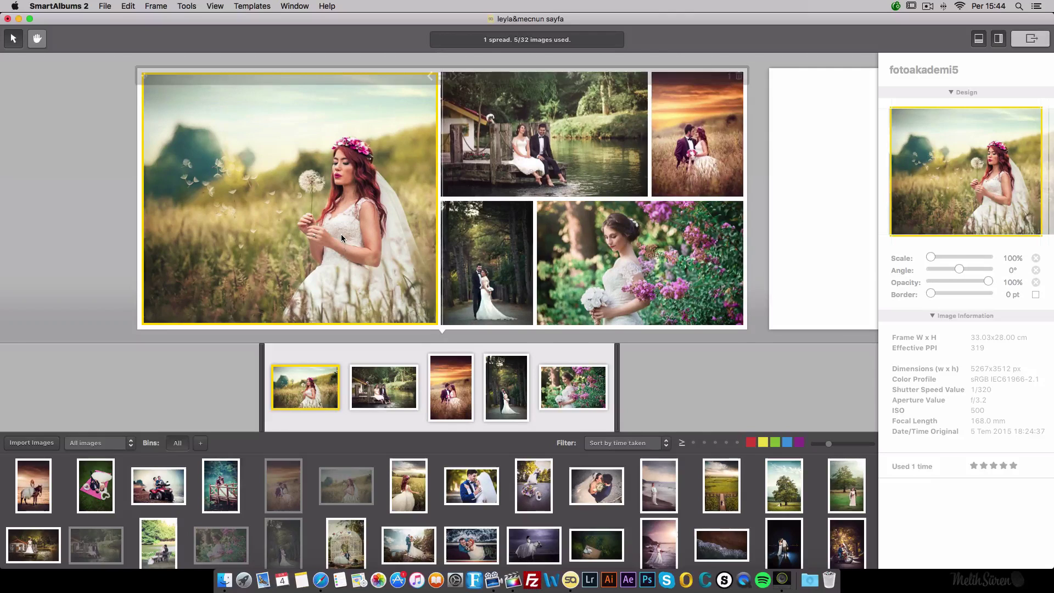
click(637, 272)
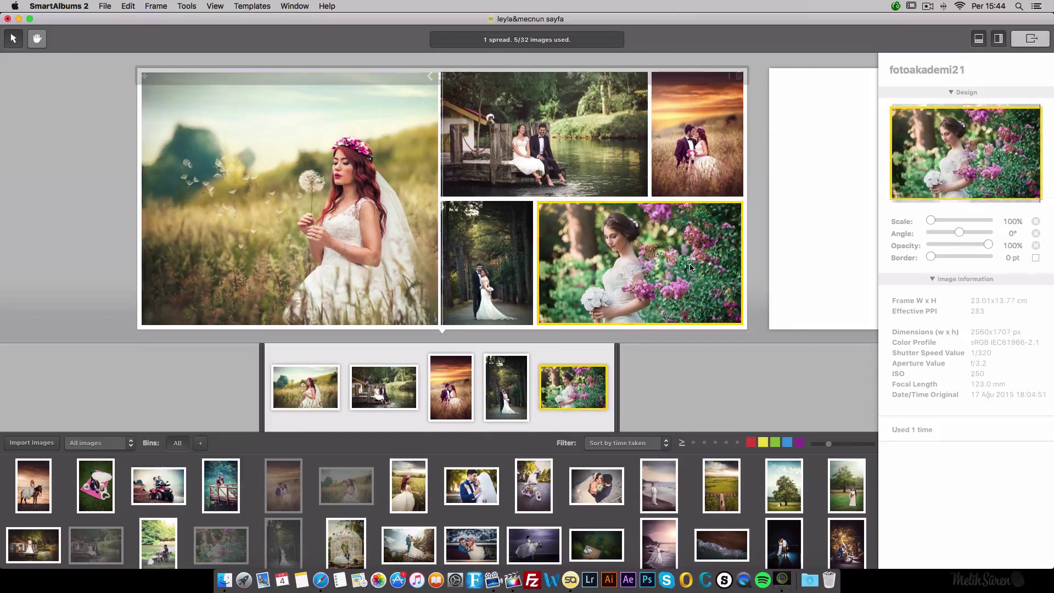
drag(659, 258, 340, 205)
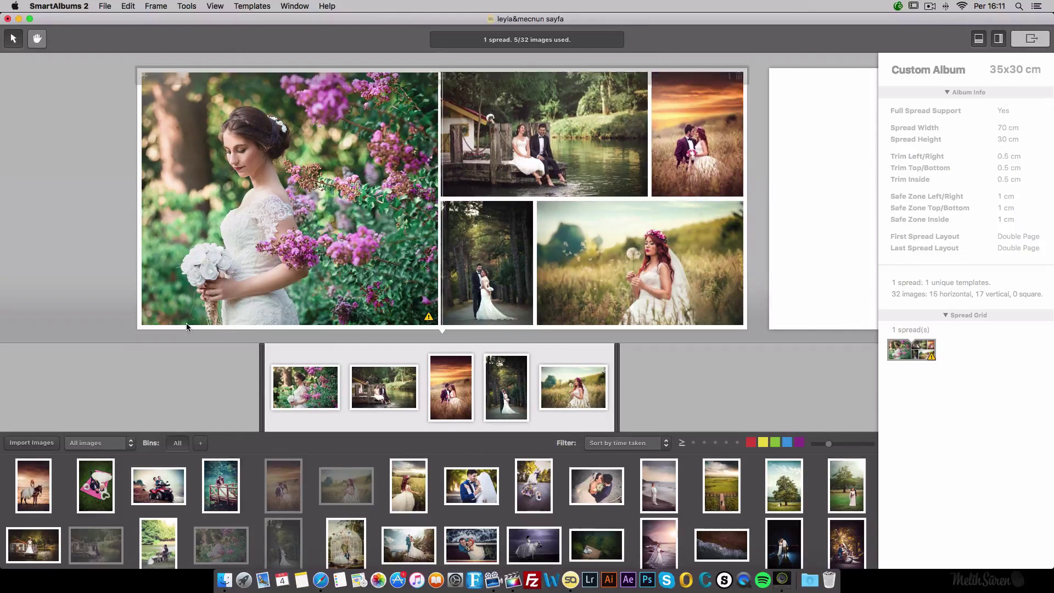
right_click(270, 210)
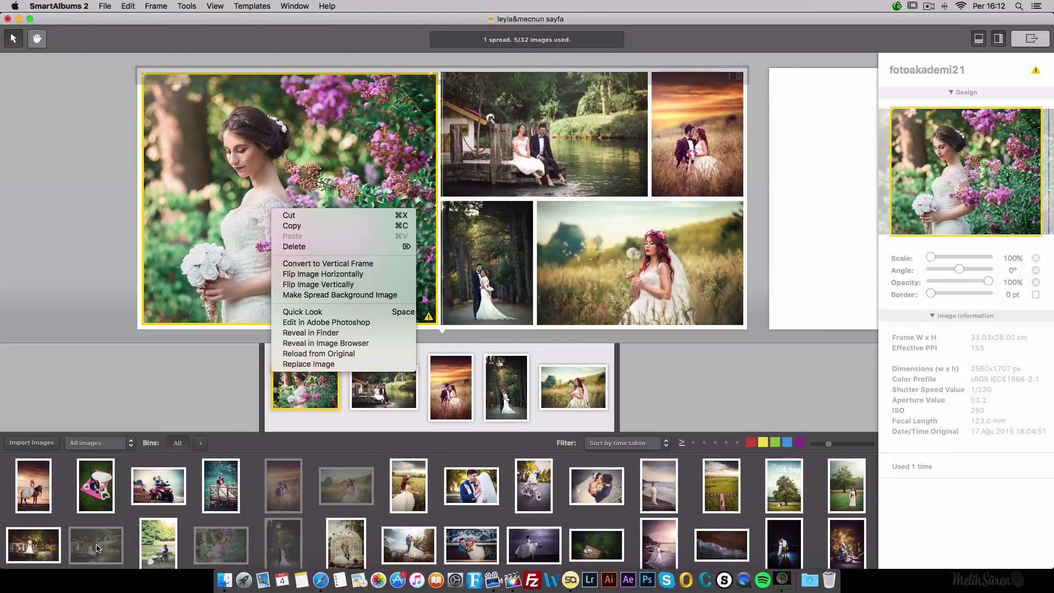
click(96, 394)
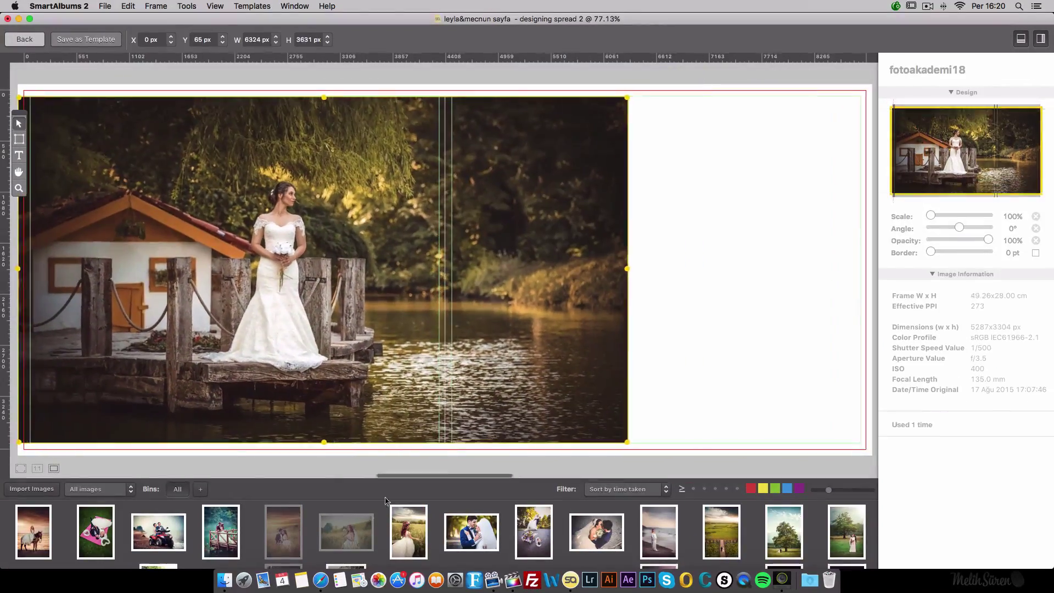
- Add the meadow bride beside the pier bride on spread 2, and fill spread 3 with two vertical tree photos and the boardwalk couple
drag(408, 527, 730, 230)
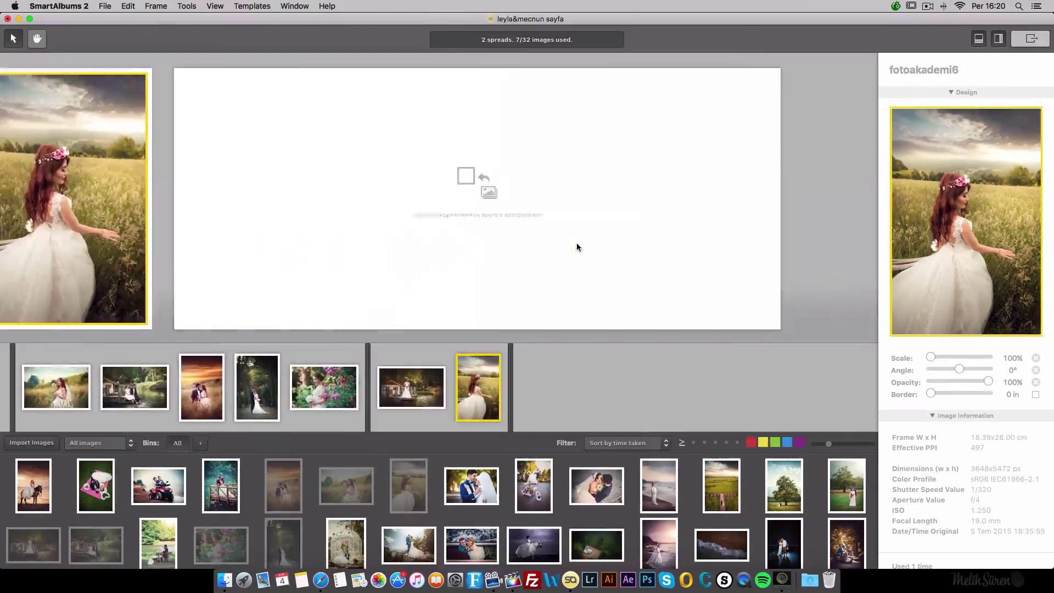
double_click(576, 246)
drag(783, 517, 444, 263)
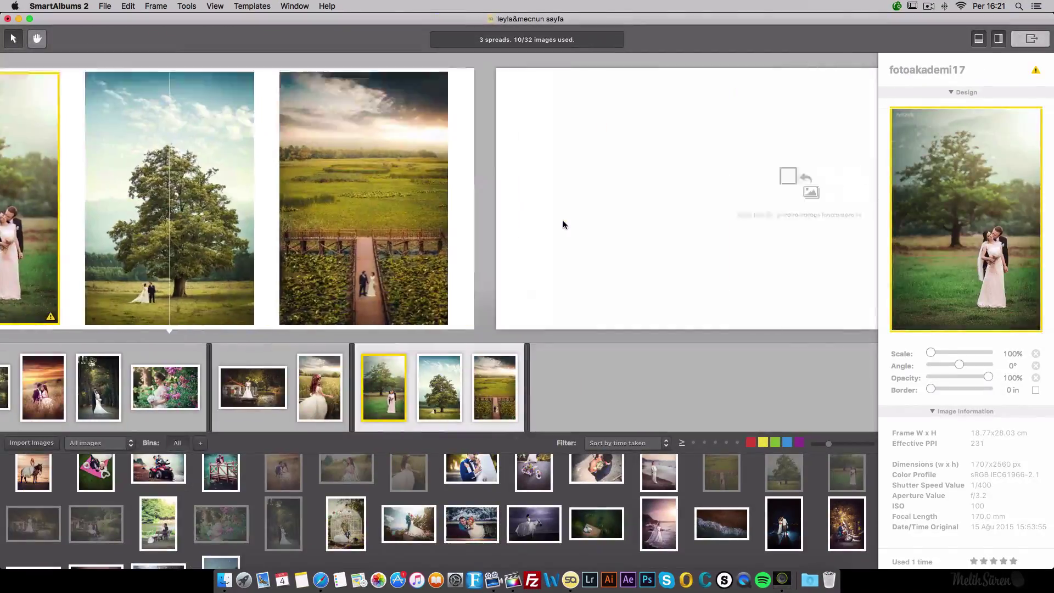
- Create spread 4 from two snow photos, with the bride raising her arms on the left and the bride by the tree filling the rest
double_click(562, 224)
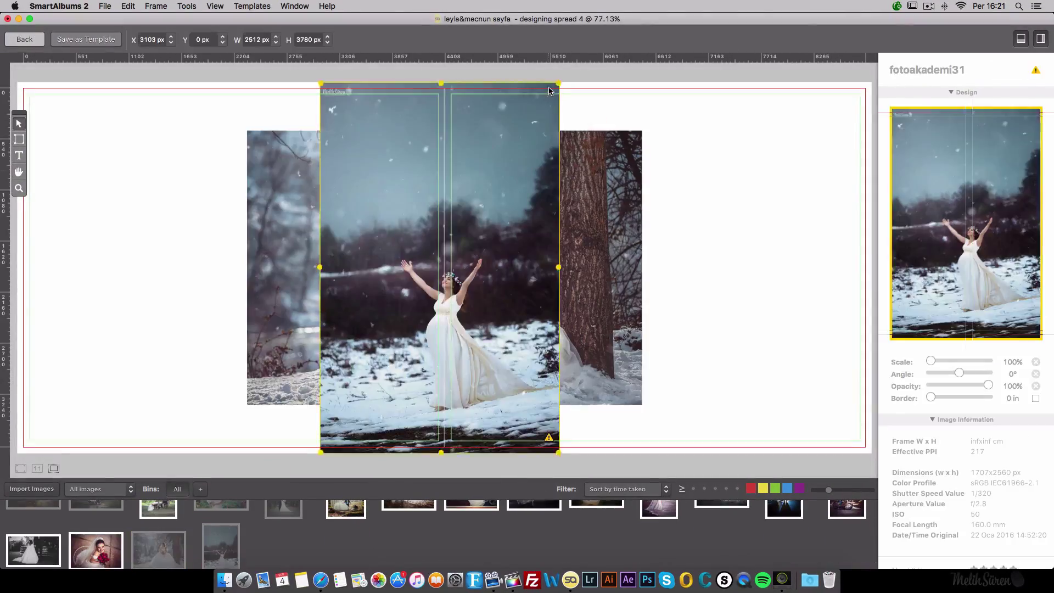
drag(549, 90, 30, 442)
drag(258, 384, 454, 376)
drag(461, 445, 305, 442)
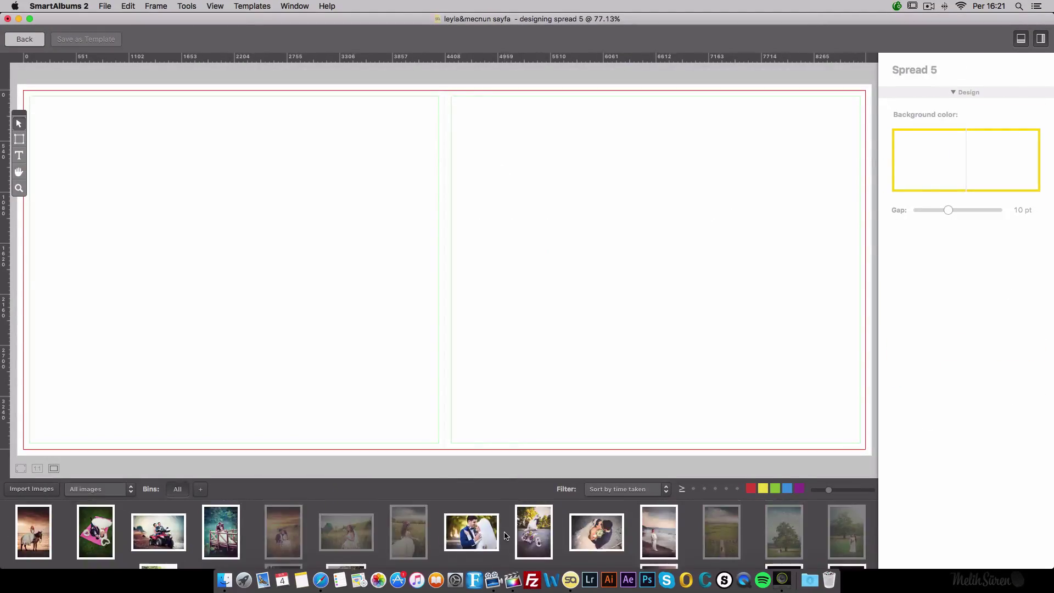
- Create spread 5 with a large bride on the white horse and the aerial dock and shoreline photos stacked beside it
scroll(506, 535, down, 5)
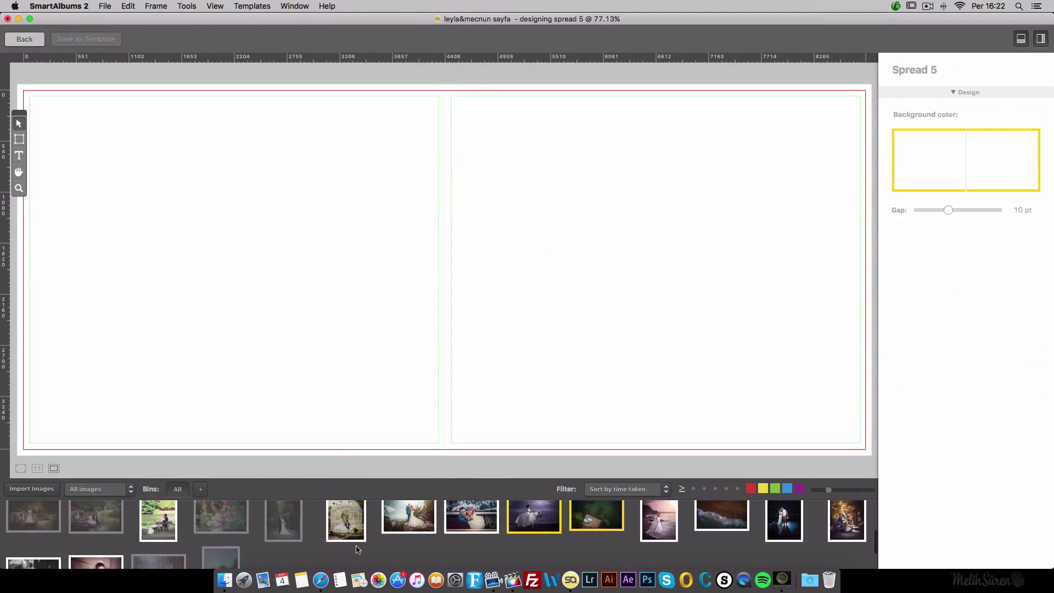
drag(721, 514, 708, 135)
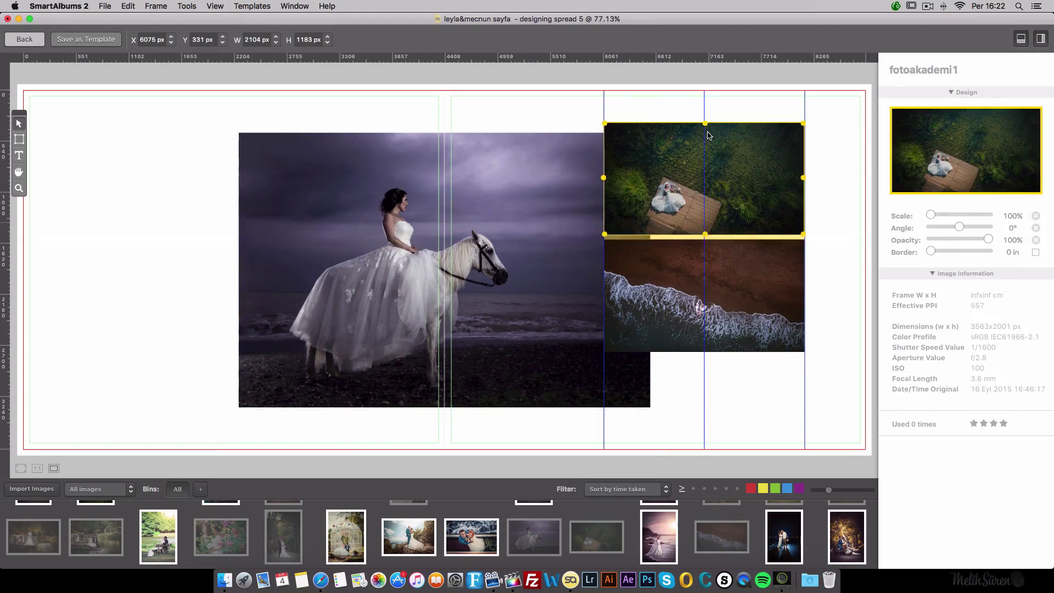
key(super+a)
key(Escape)
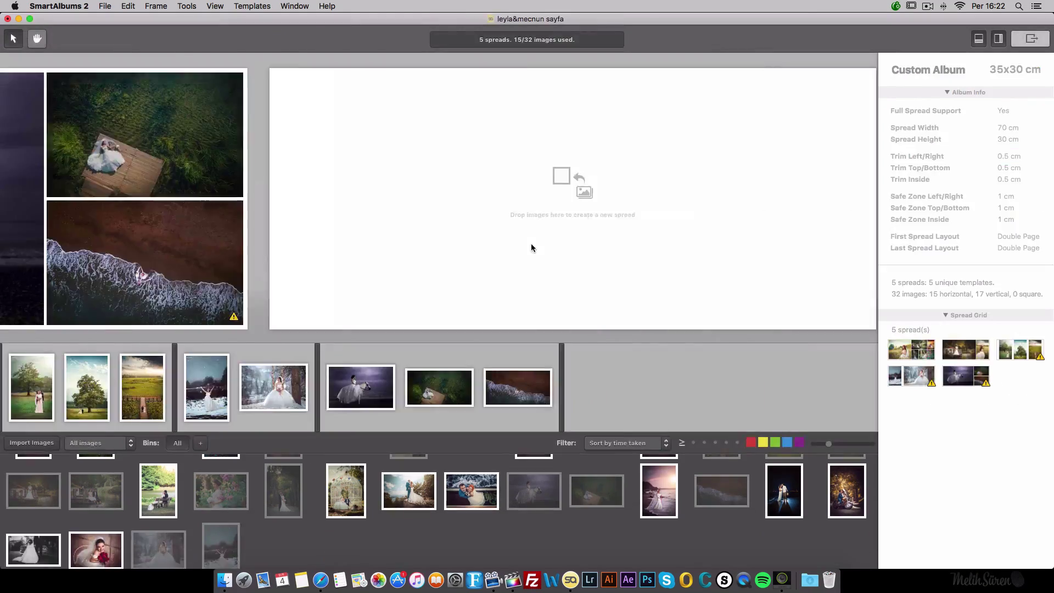
- Create spread 6 with the cliff couple above the red-rose bride and the couple on the boat enlarged beside them
double_click(531, 247)
scroll(439, 535, down, 3)
drag(96, 557, 371, 203)
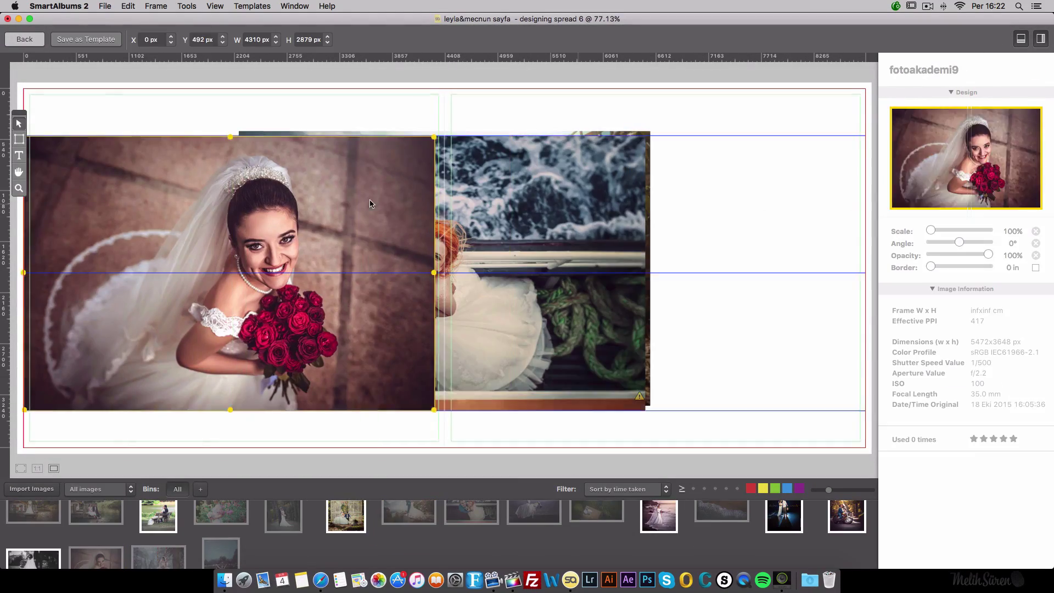
click(856, 440)
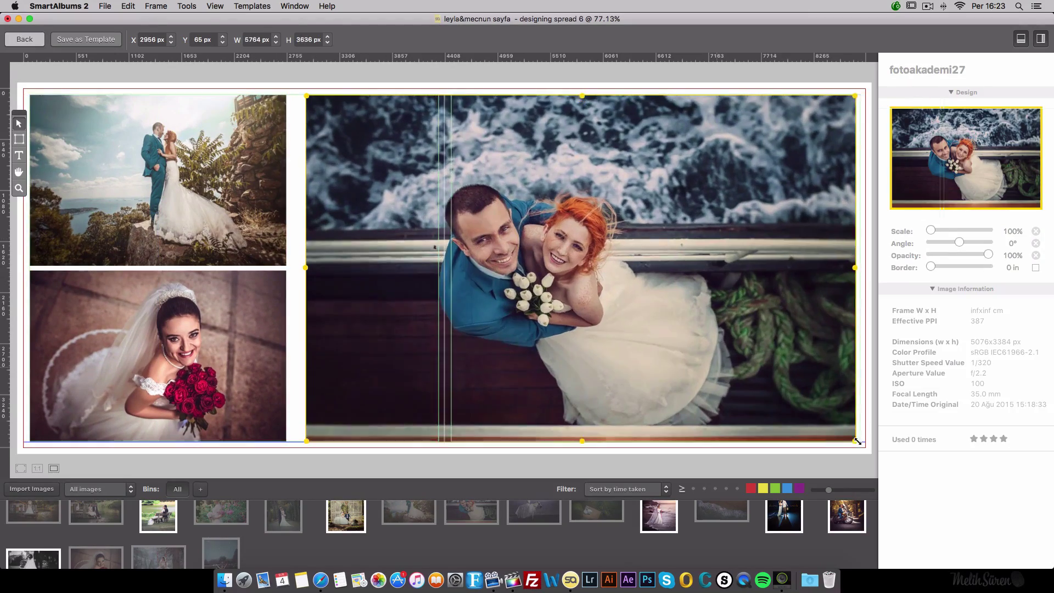
key(super+a)
key(super+Right)
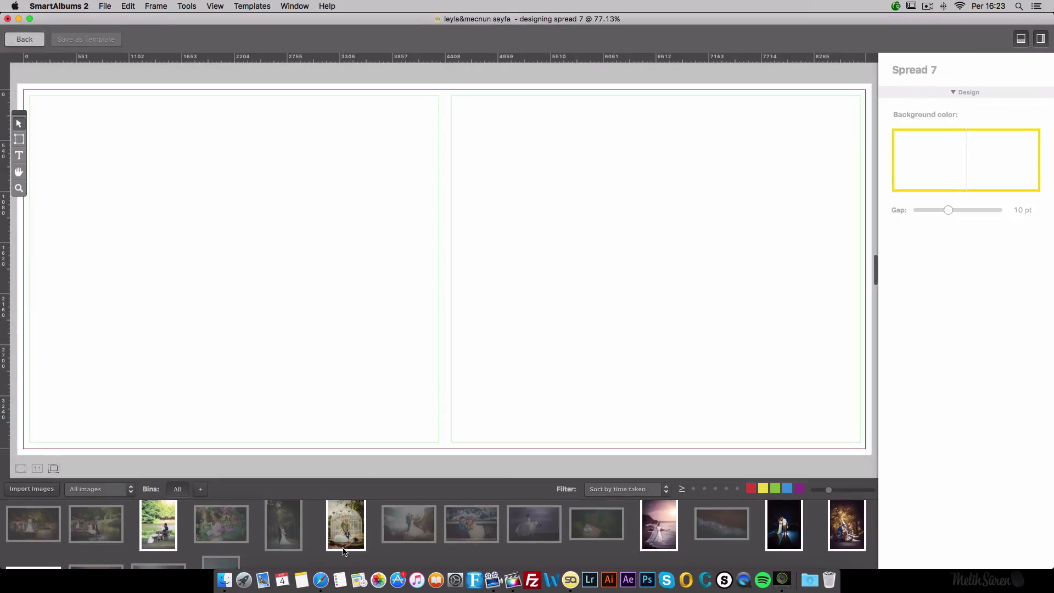
- Lay out four vertical photos side by side on spread 7, motorcycle, night couple, beach bride and birdcage couple, and open spread 8
drag(344, 551, 294, 176)
click(523, 175)
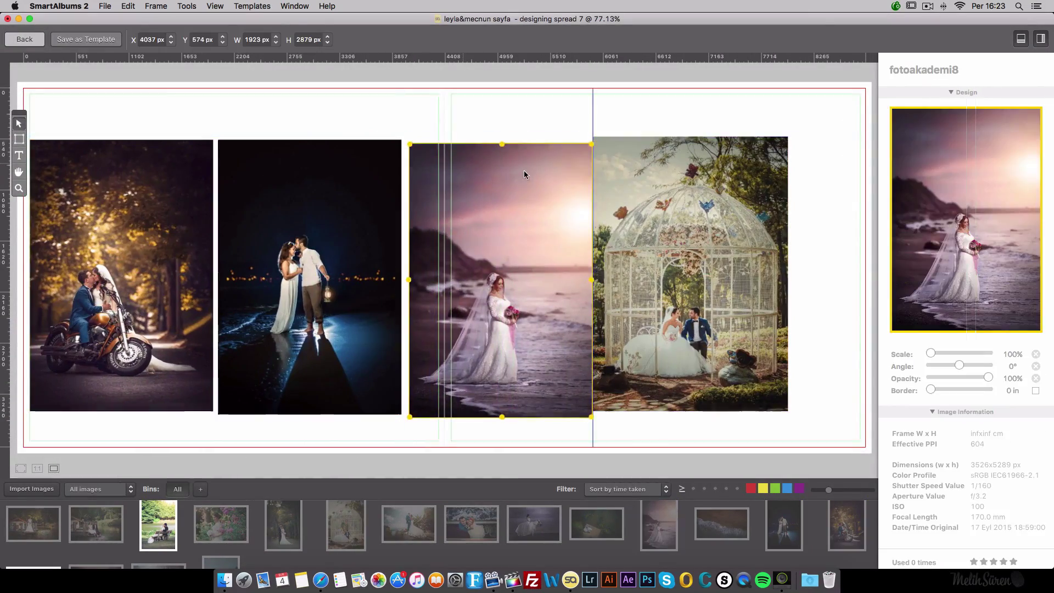
key(super+a)
key(Escape)
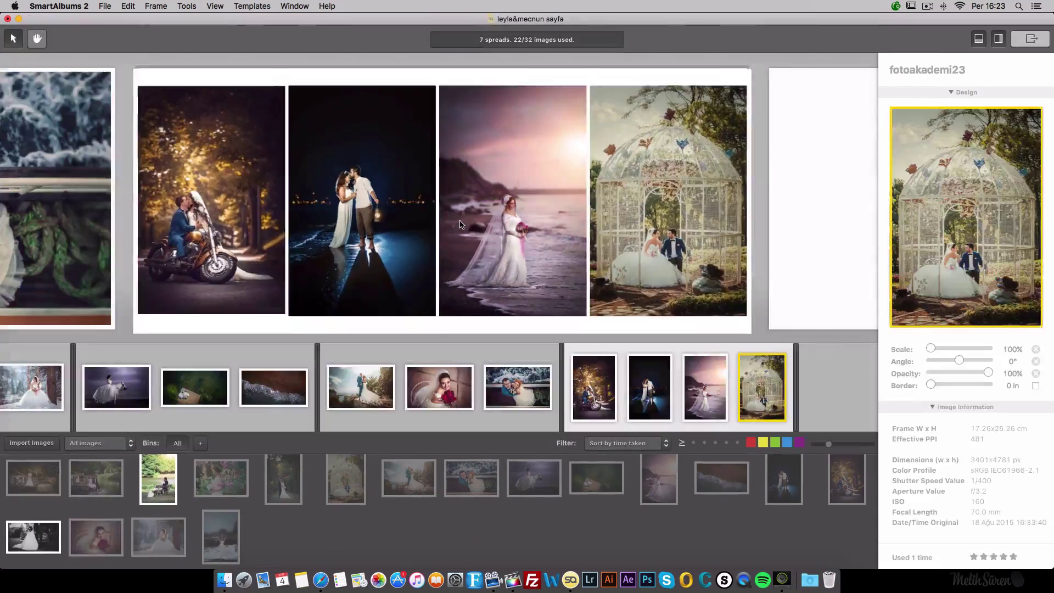
key(super+Right)
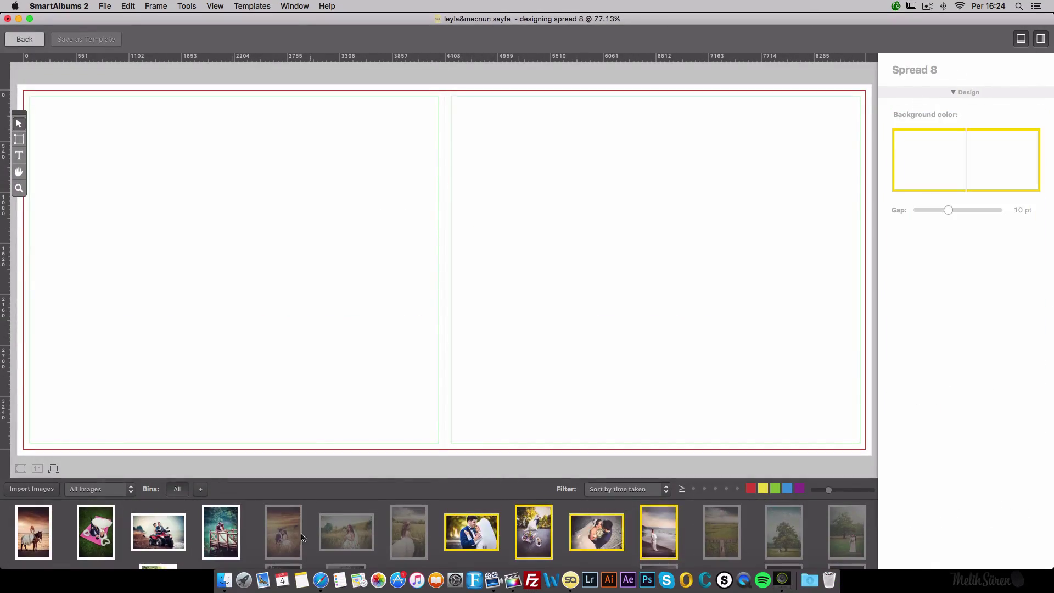
- Create spread 8 with the red quad bike couple large on the left and four couple photos in a two-by-two grid beside it
drag(301, 536, 447, 89)
key(Escape)
double_click(390, 155)
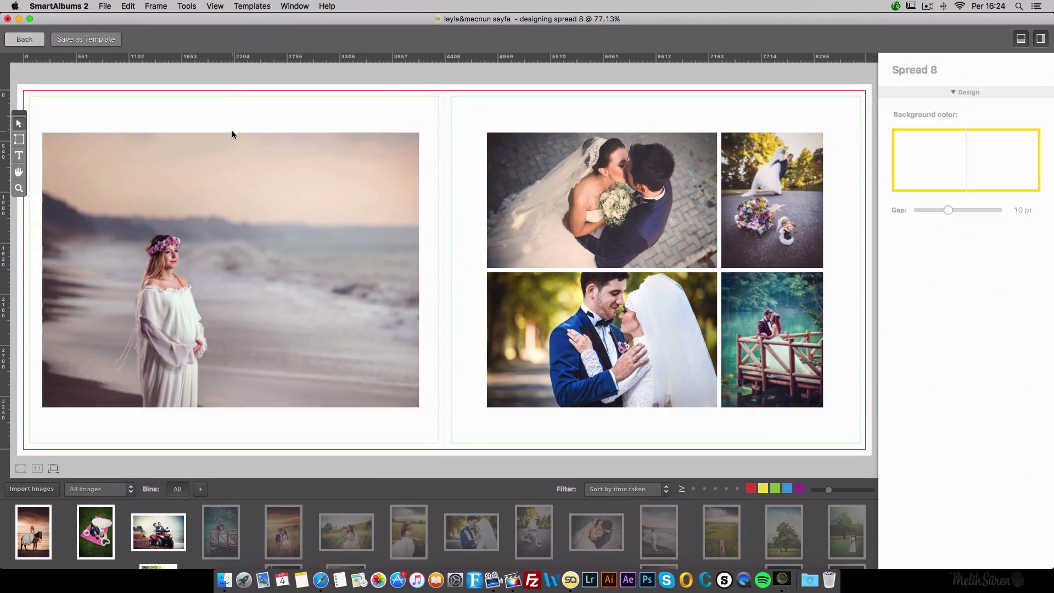
click(232, 134)
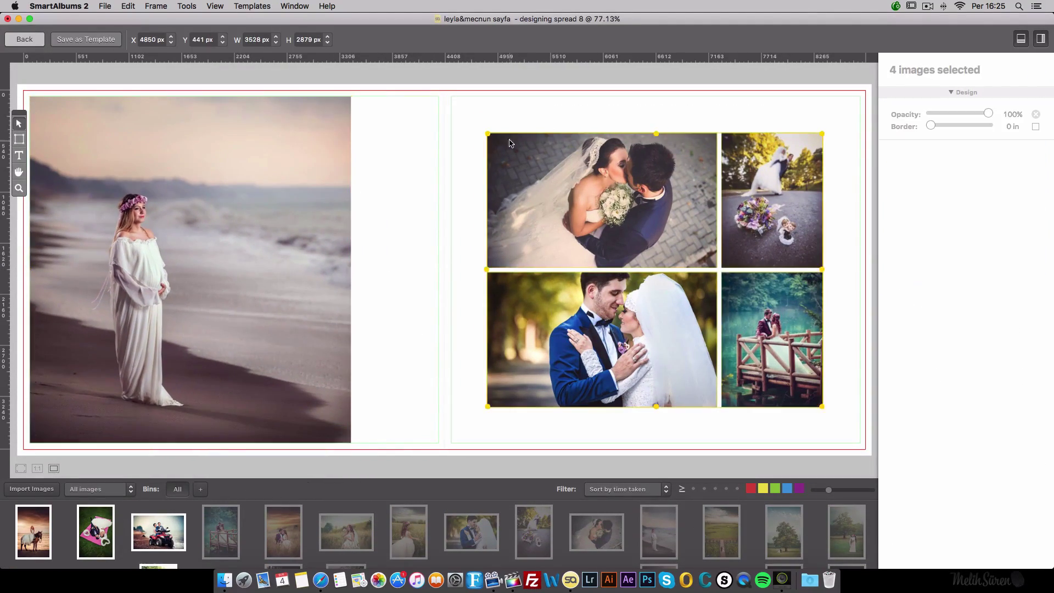
click(347, 268)
drag(346, 269, 236, 269)
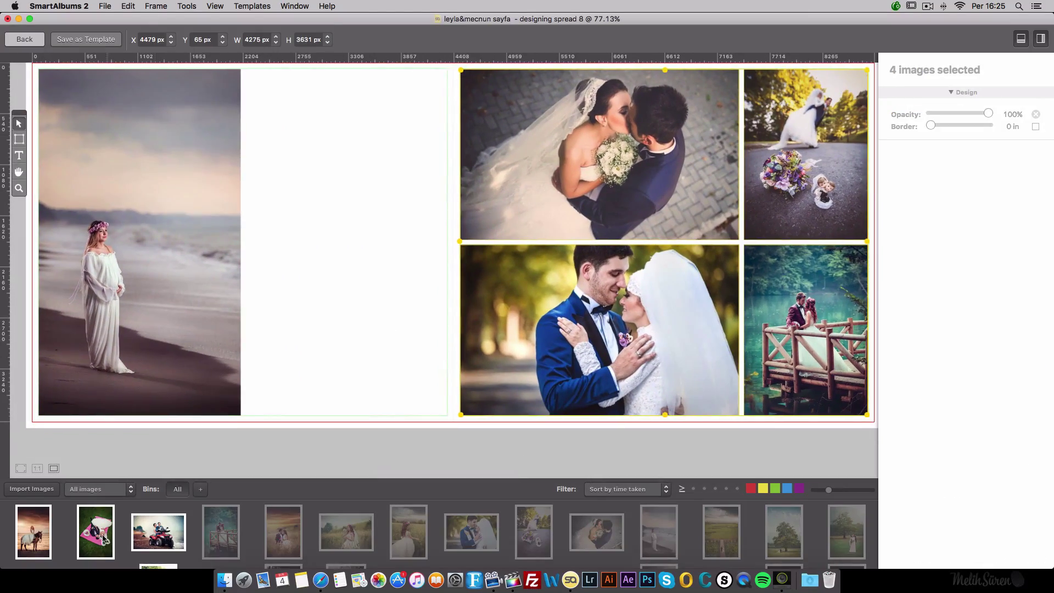
click(197, 288)
drag(158, 531, 198, 219)
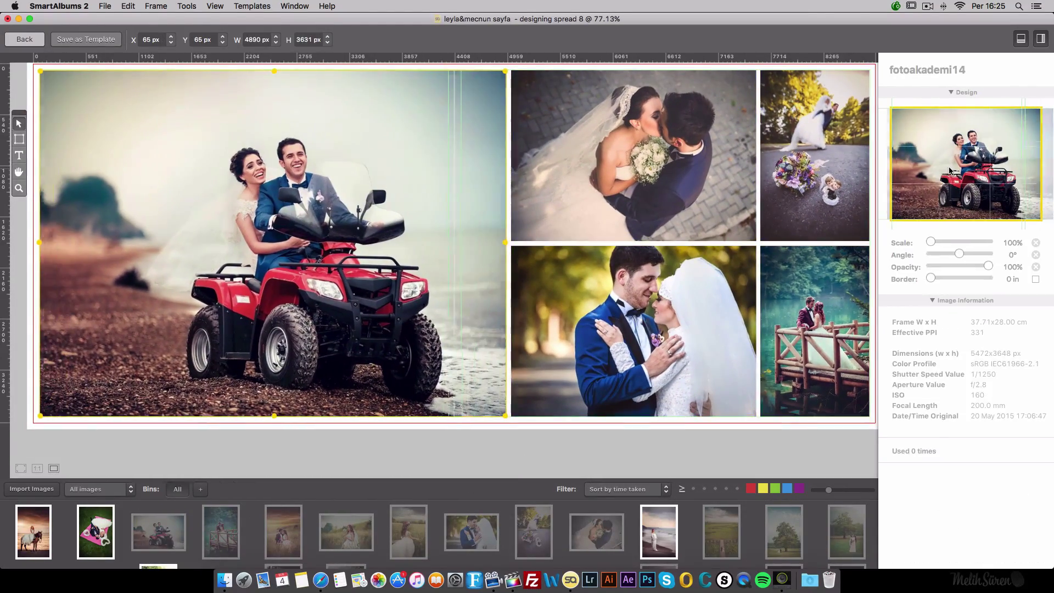
- Create spread 9 with the beach bride, picnic blanket couple and brown horse bride side by side, evenly spaced at full safe-zone height
key(Right)
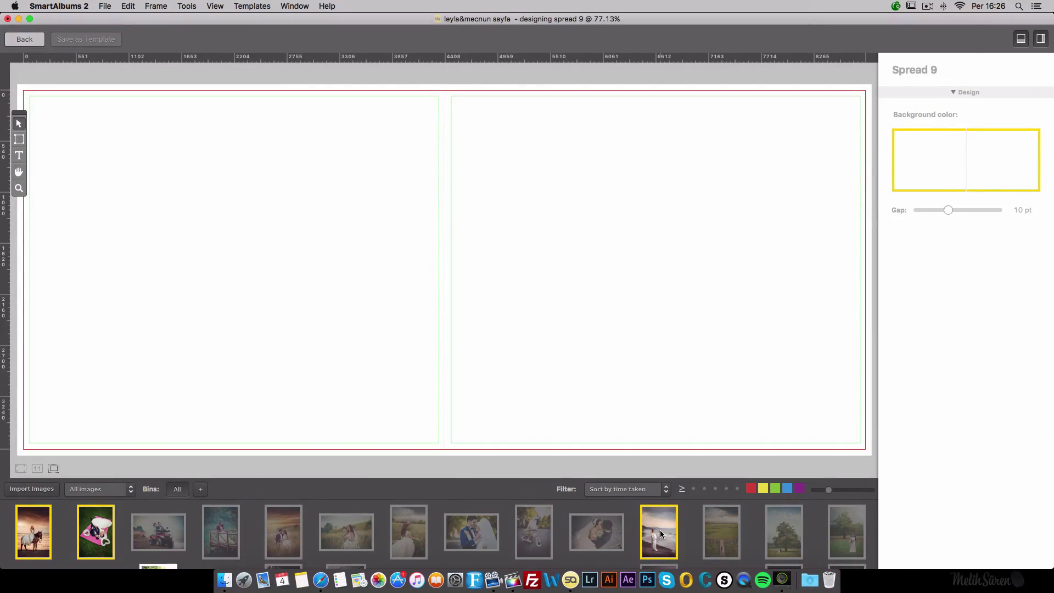
drag(660, 529, 298, 205)
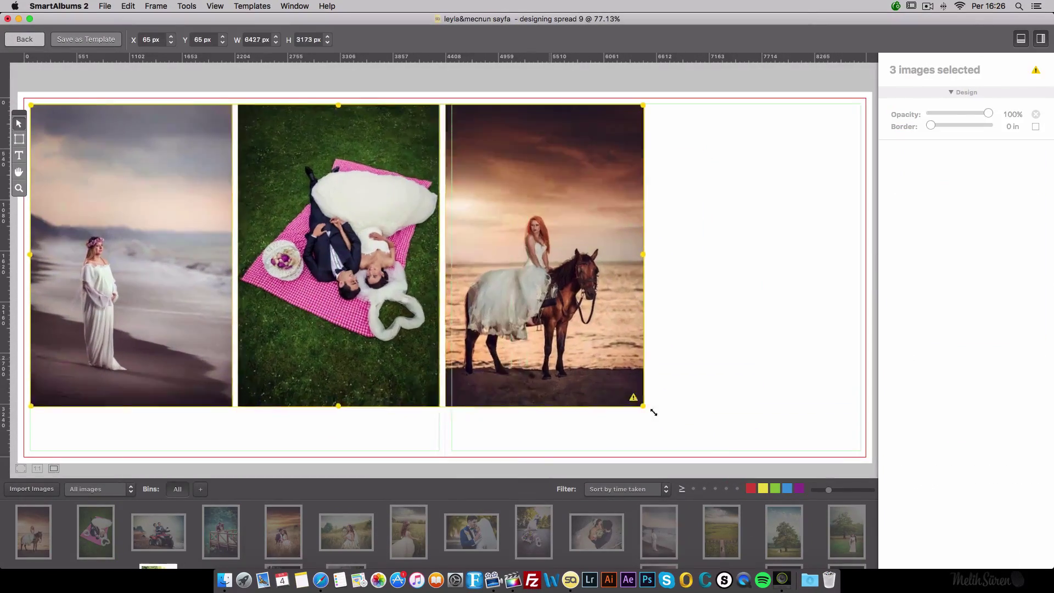
click(825, 266)
click(650, 257)
- Create spread 10 with the bench couple on the left and the black-and-white vintage car photo widened to fill the rest
click(286, 159)
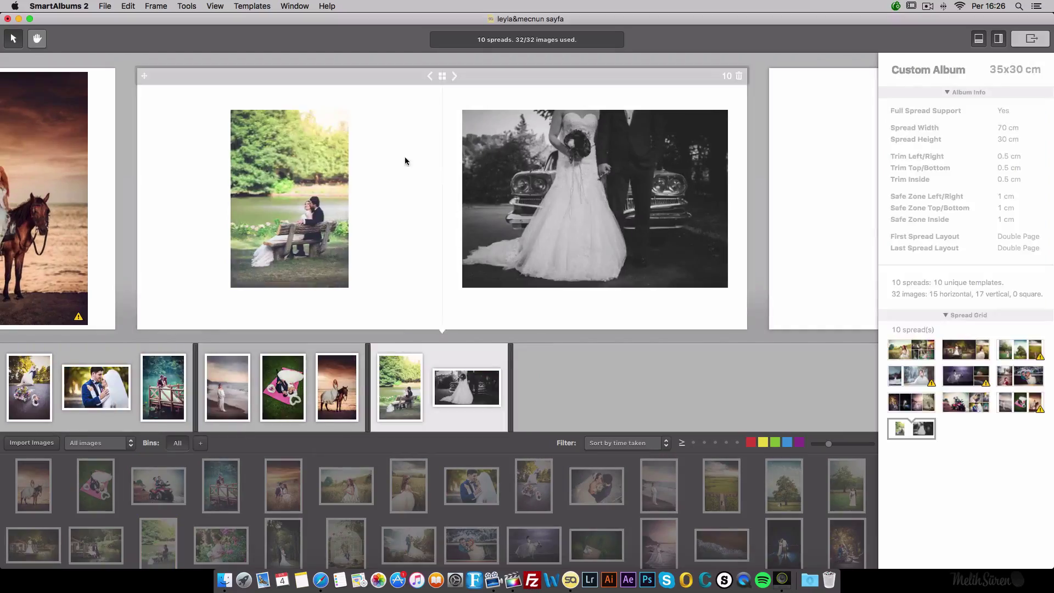
double_click(405, 159)
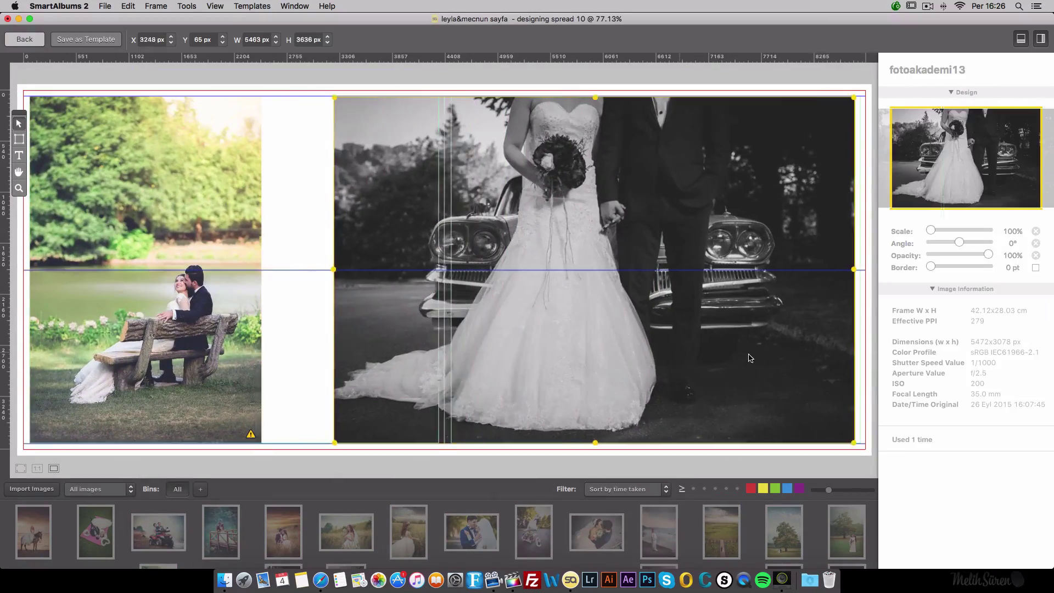
drag(337, 269, 266, 269)
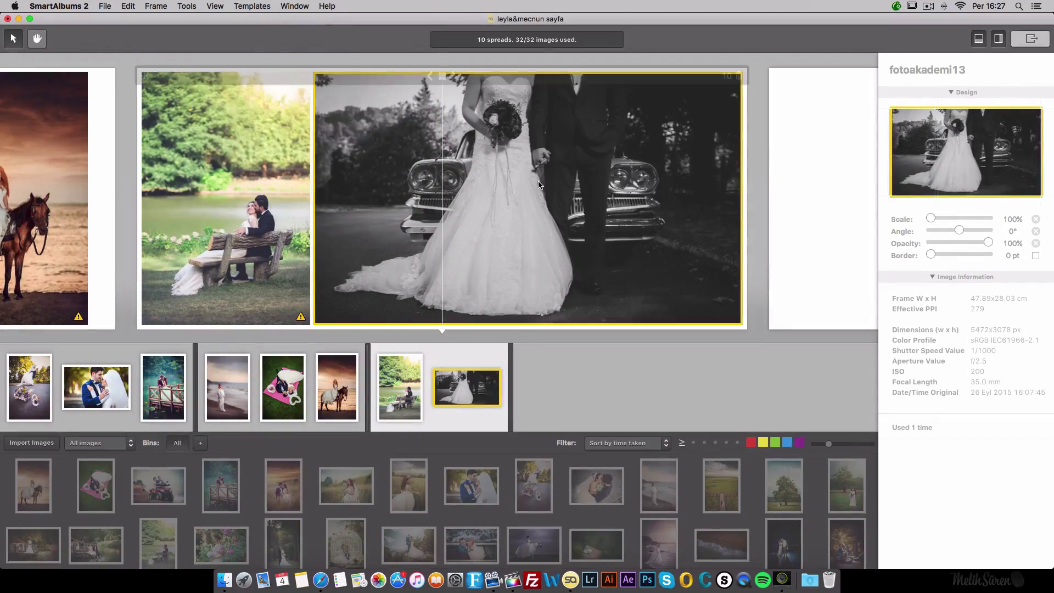
click(762, 163)
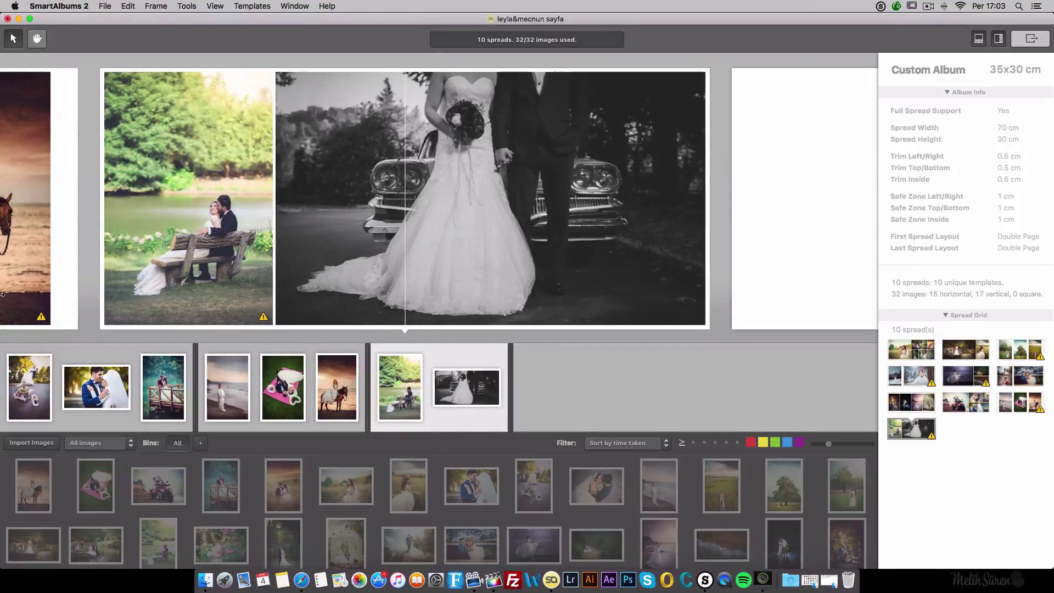
- Open the album's export settings, ignoring the upscaled images
click(105, 7)
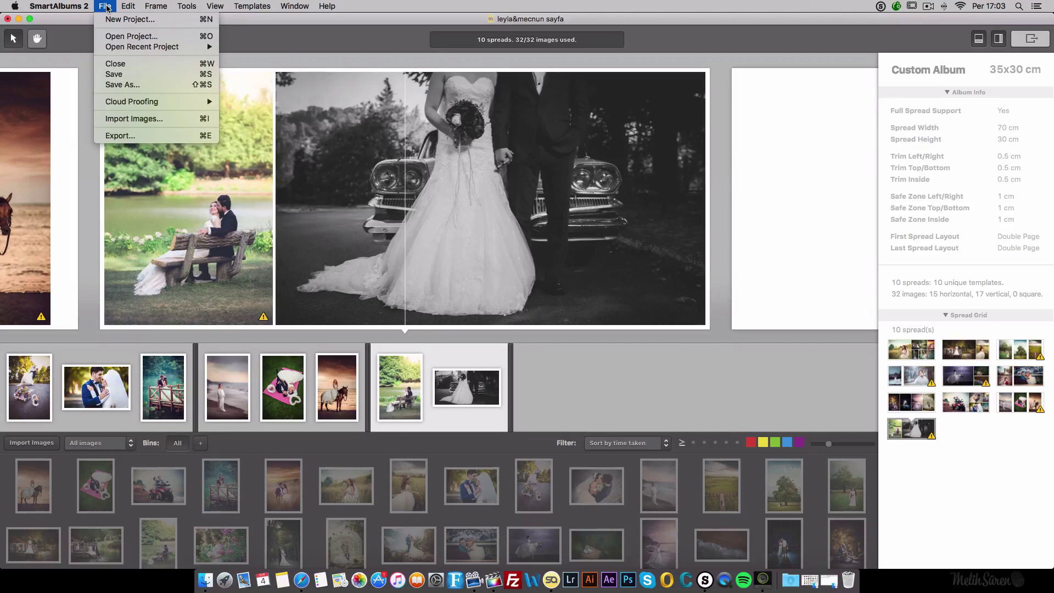
key(Escape)
click(1022, 41)
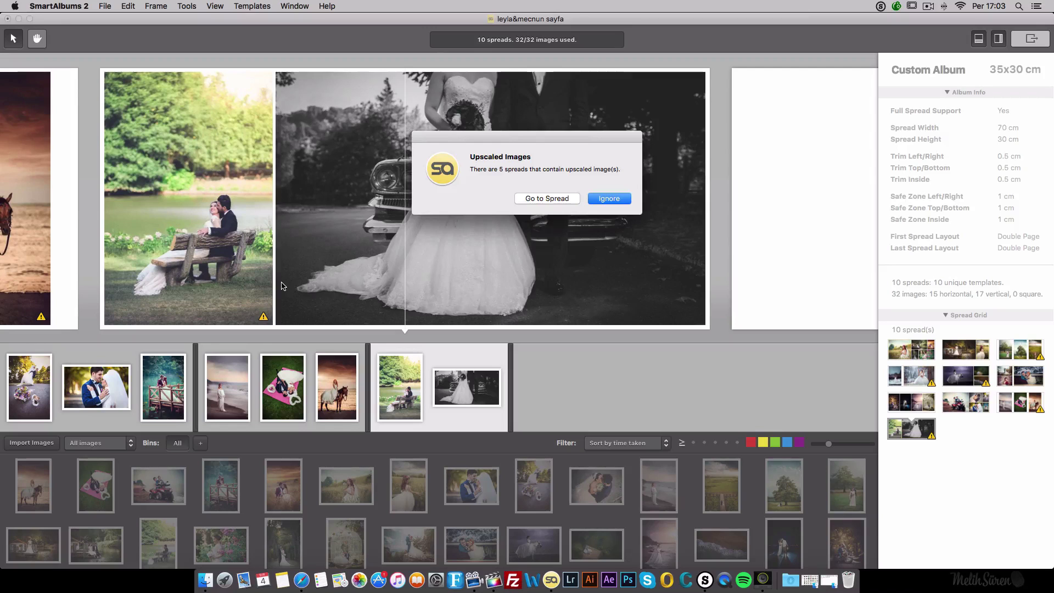
click(609, 198)
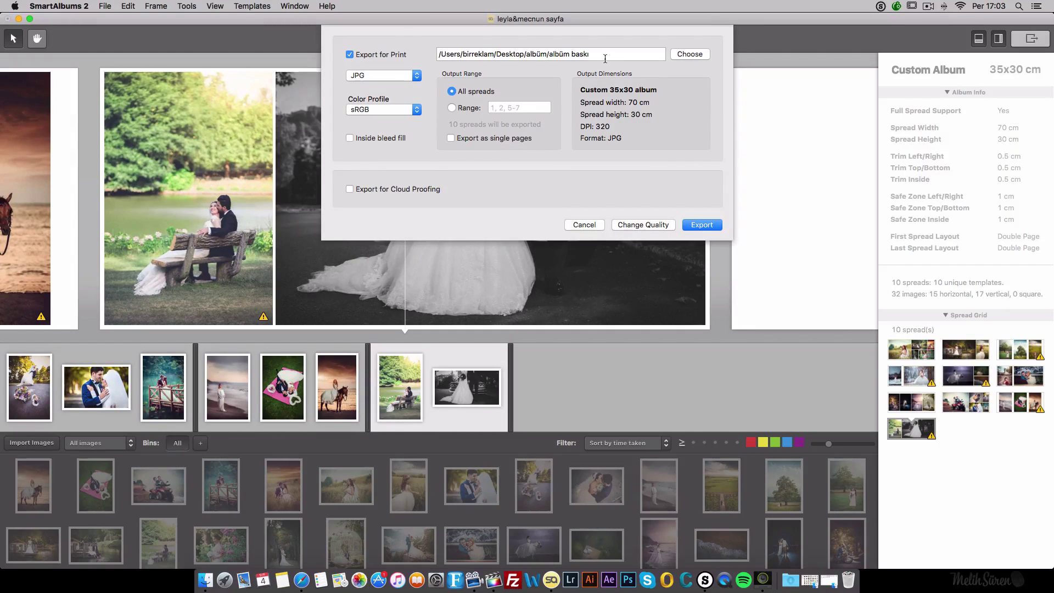
- Review the print export's destination folder, file formats and color profiles, keeping JPG and sRGB
drag(605, 58, 496, 54)
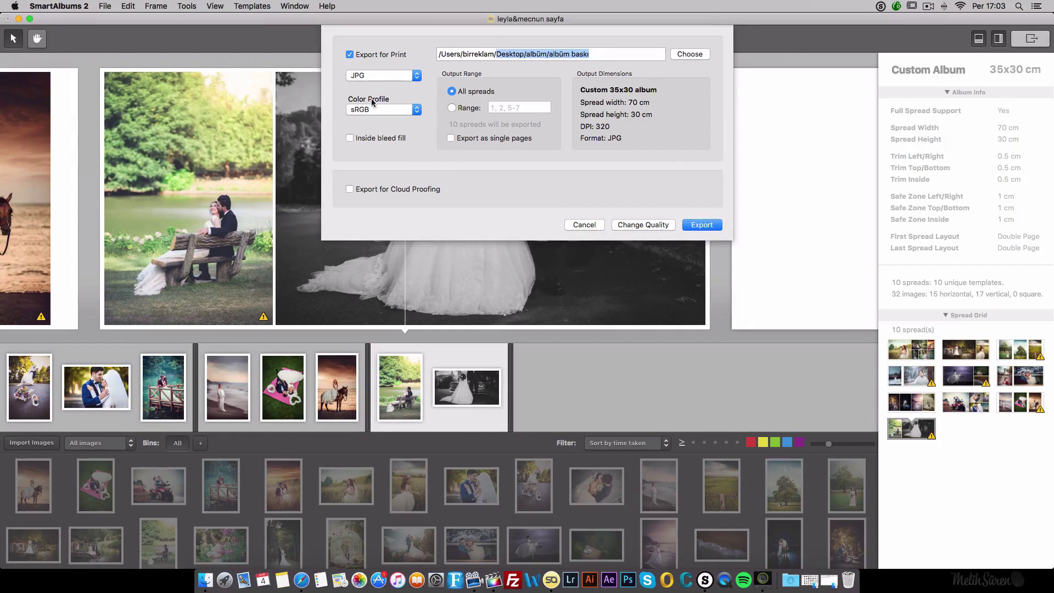
click(389, 75)
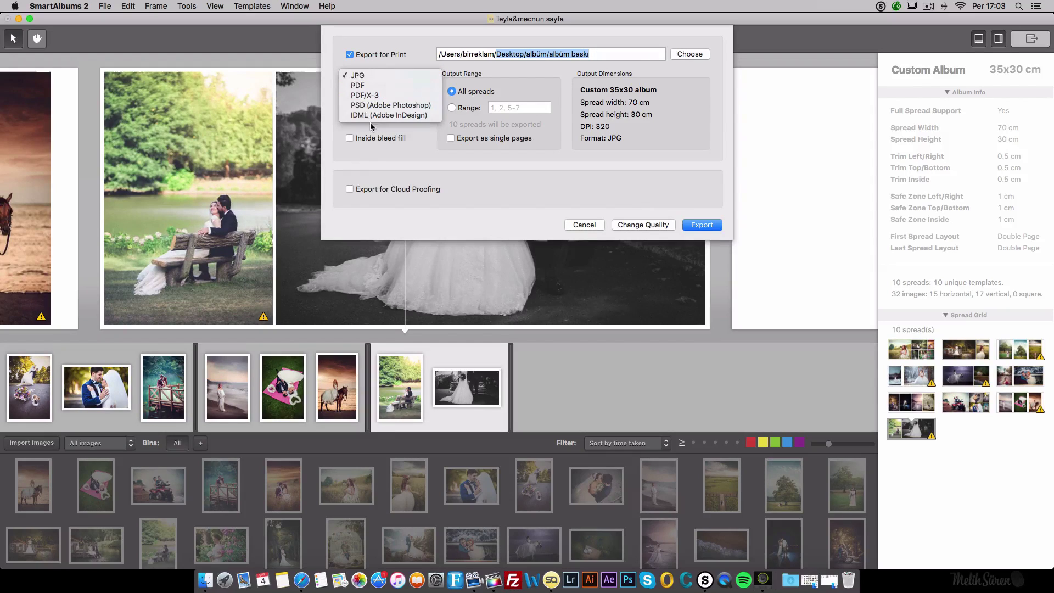
click(373, 78)
click(409, 110)
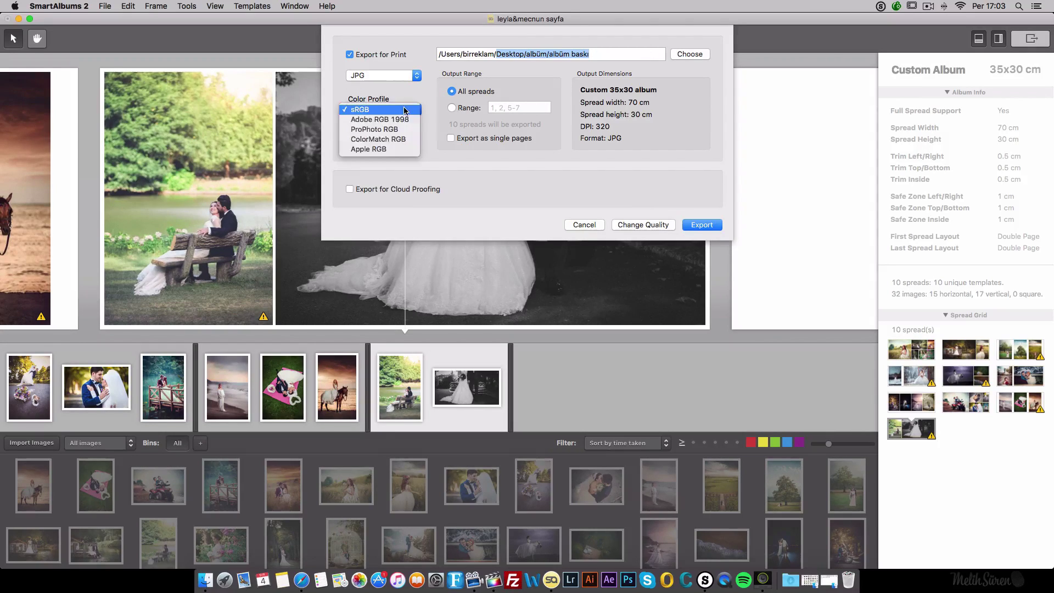
click(520, 118)
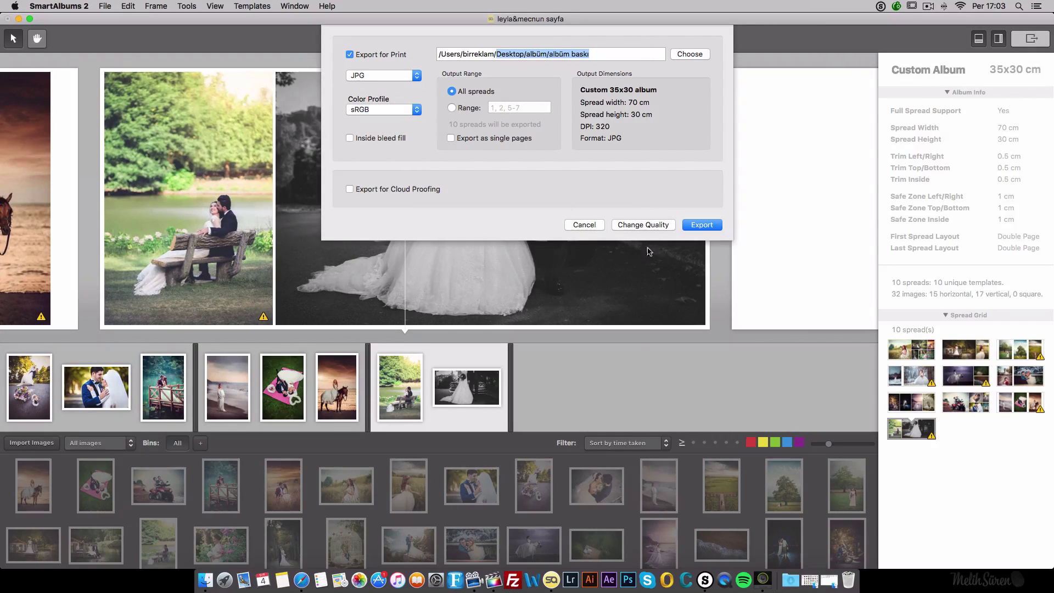
- Check the image quality preferences and export all spreads for print to the albüm baskı folder
click(649, 224)
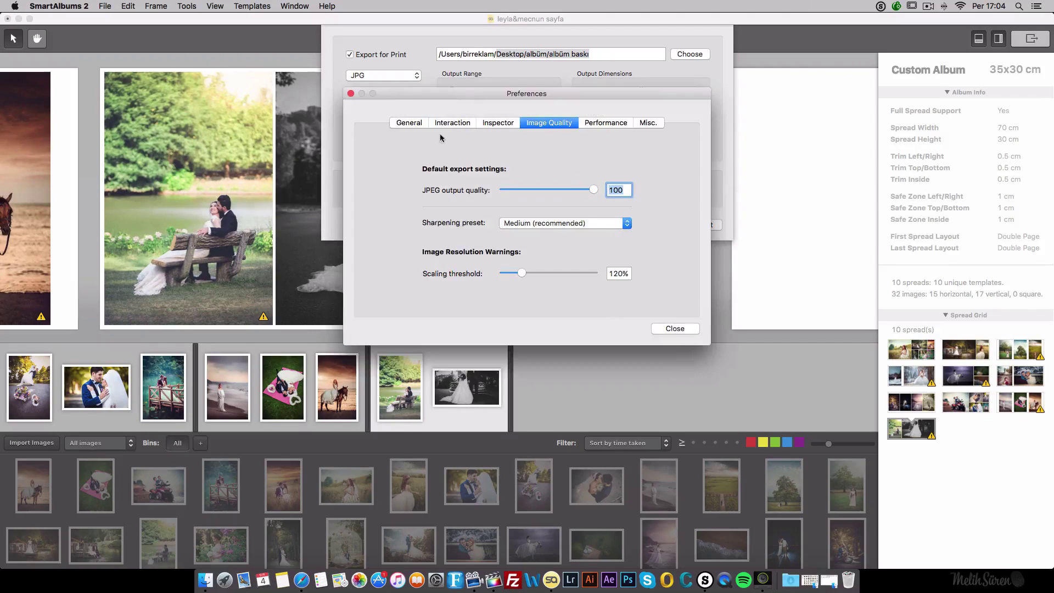
click(677, 328)
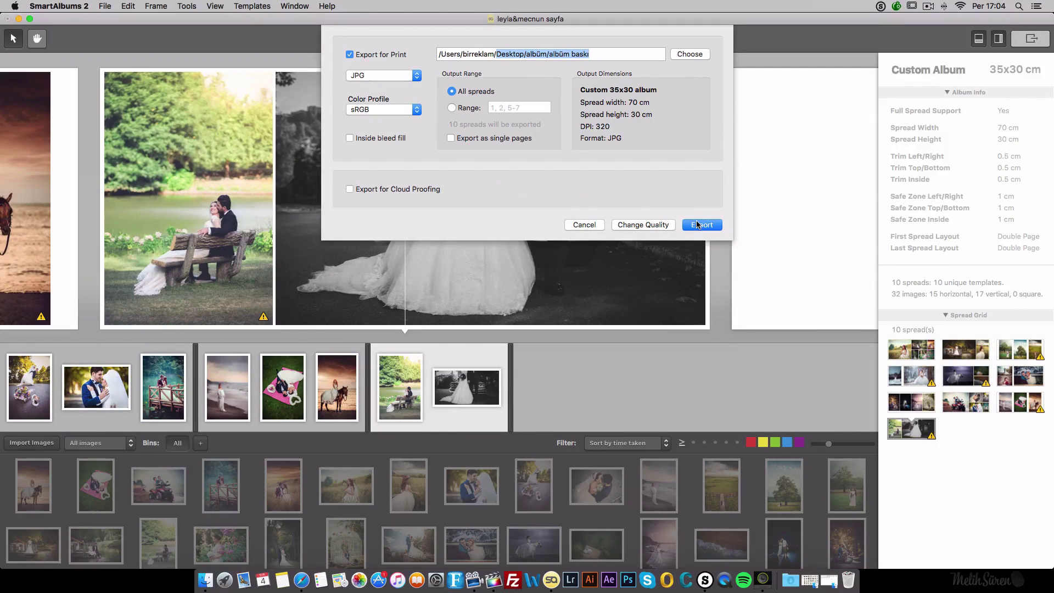
click(699, 226)
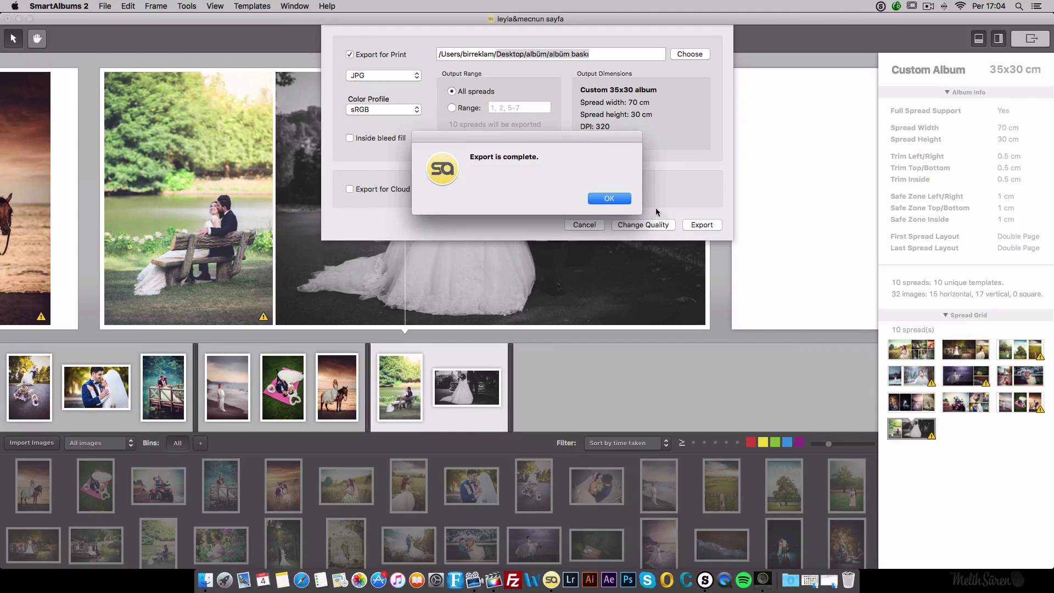
click(612, 201)
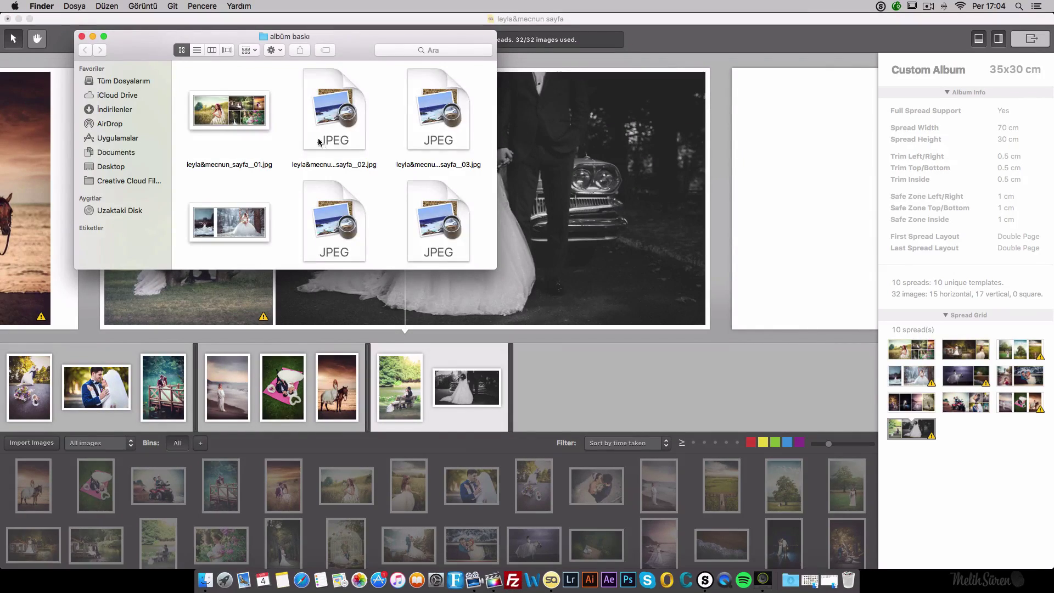
- Enlarge the albüm baskı folder window, select all exported spread images and preview them full screen
drag(360, 48, 391, 51)
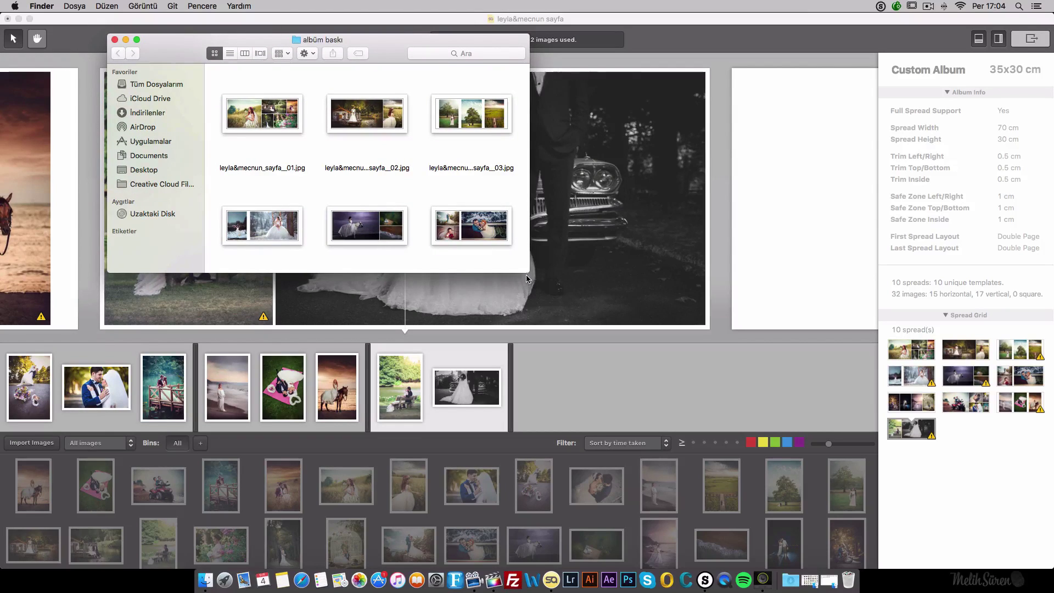
drag(531, 274, 779, 488)
drag(244, 344, 723, 86)
key(space)
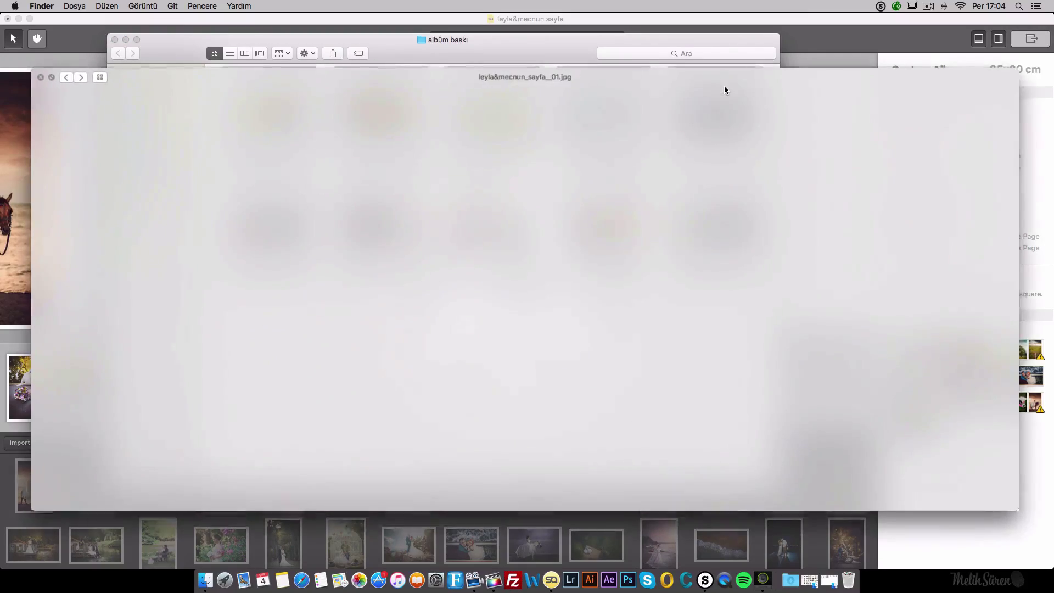
click(50, 78)
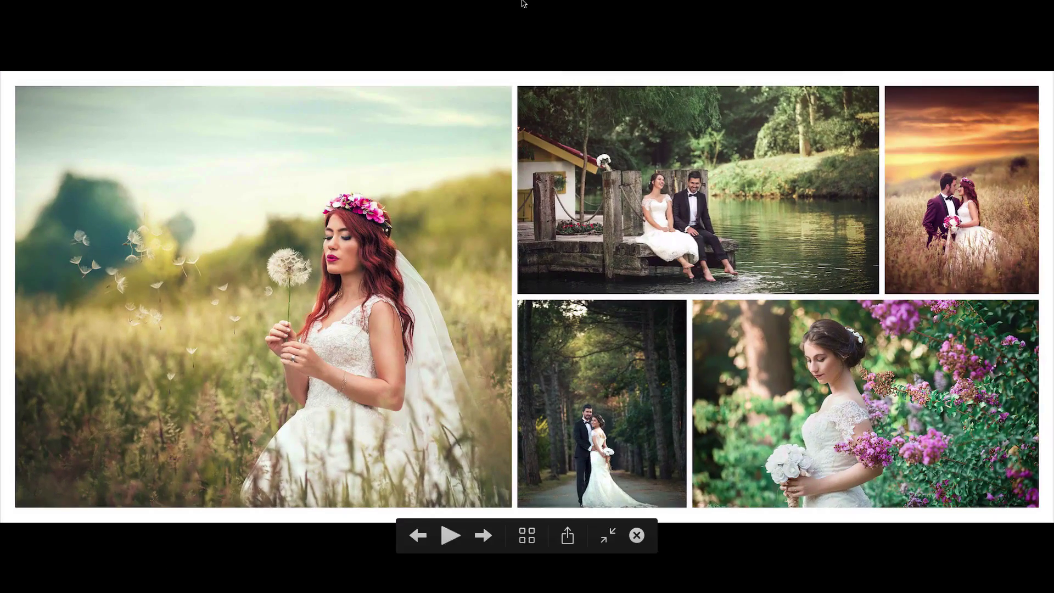
- Examine the exported spreads one after another in the full-screen preview, then close it and clear the file selection
key(Right)
key(Right)
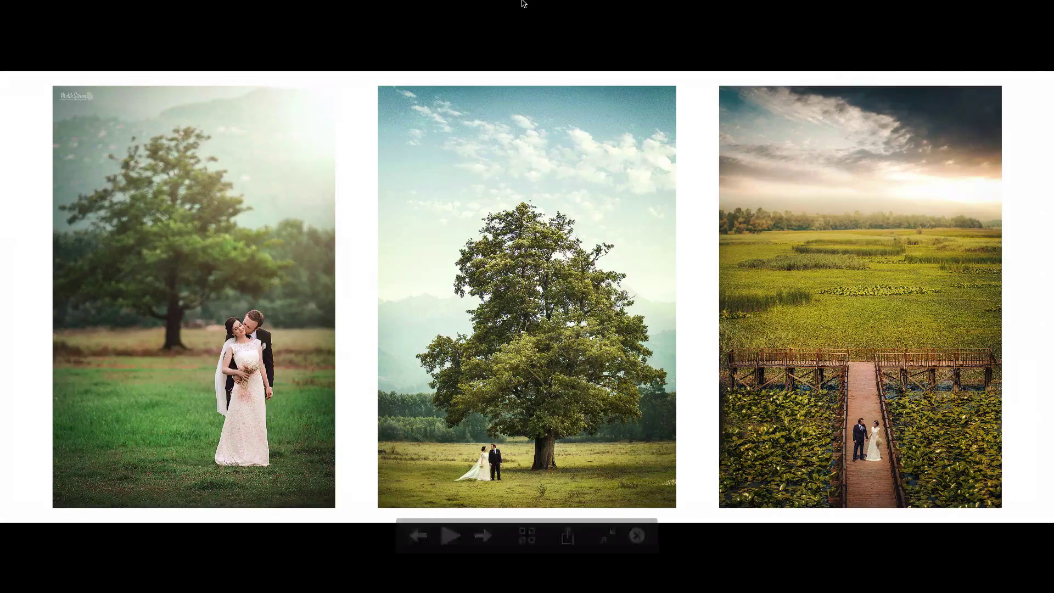
key(Right)
key(Right)
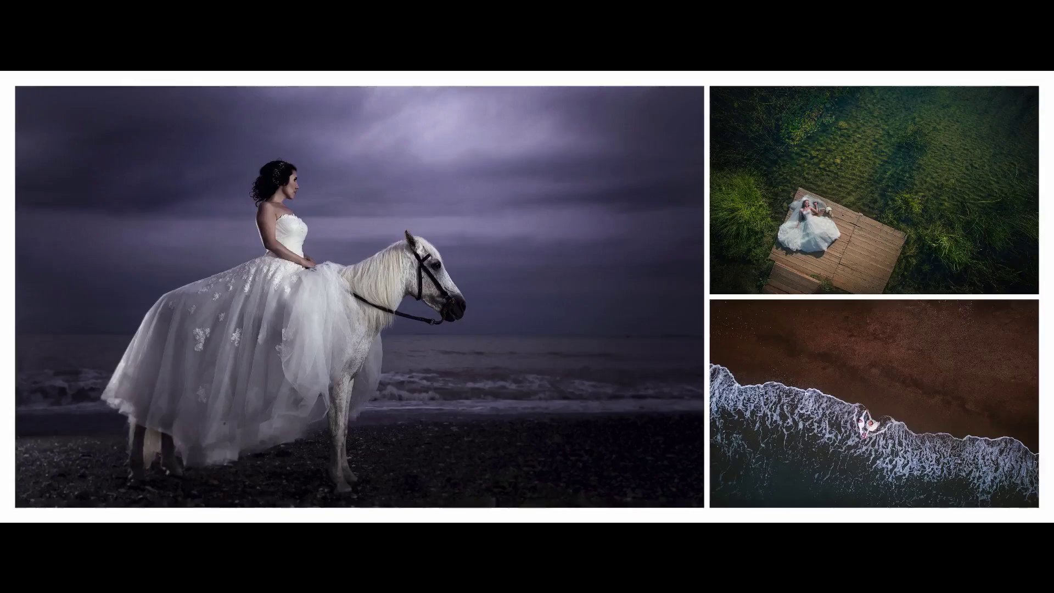
key(Right)
key(Right)
key(Right)
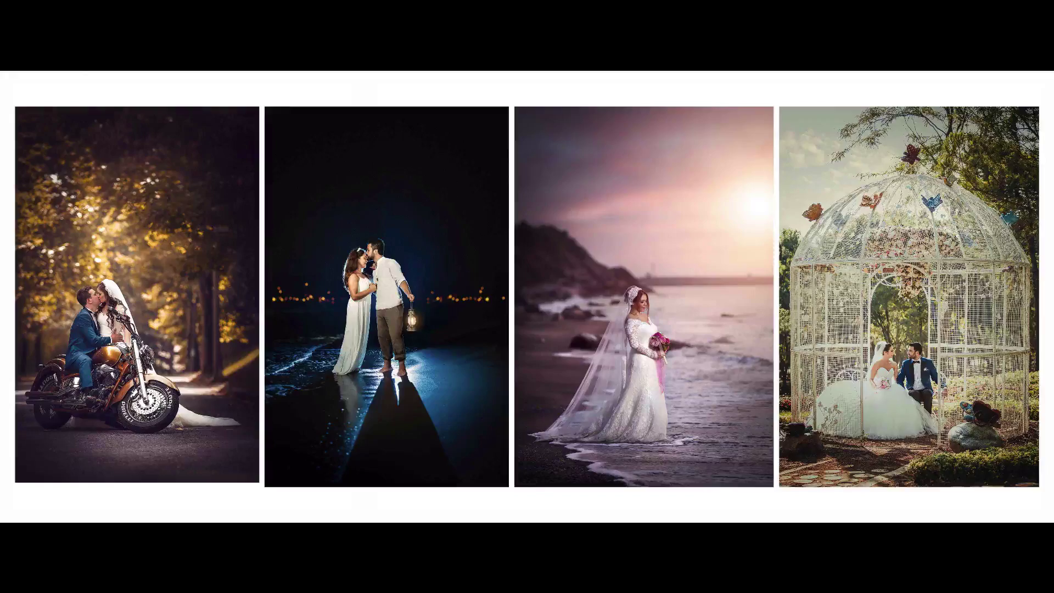
key(Right)
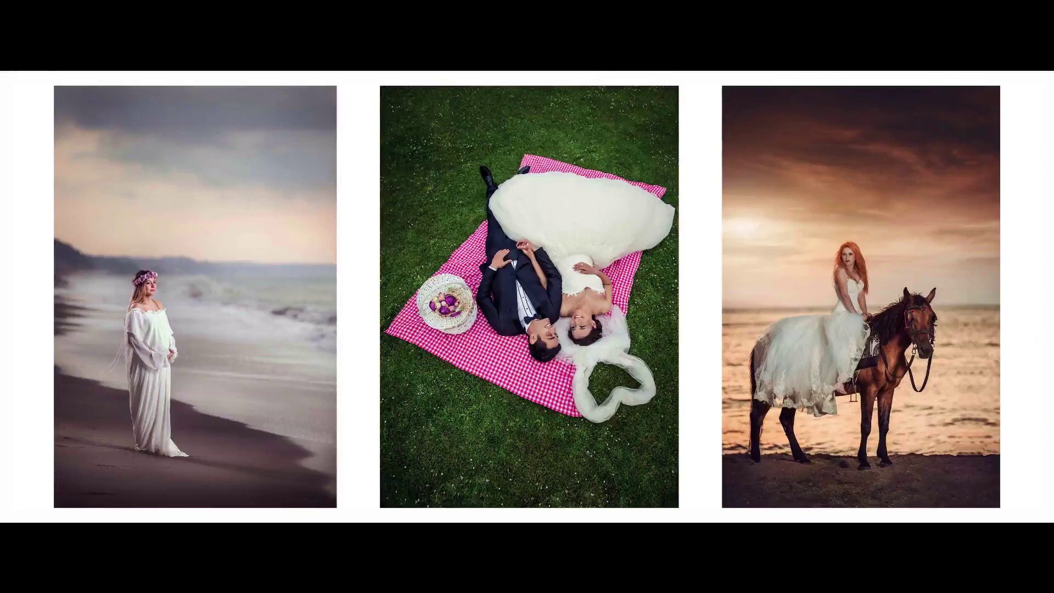
key(Right)
key(Right)
key(Right)
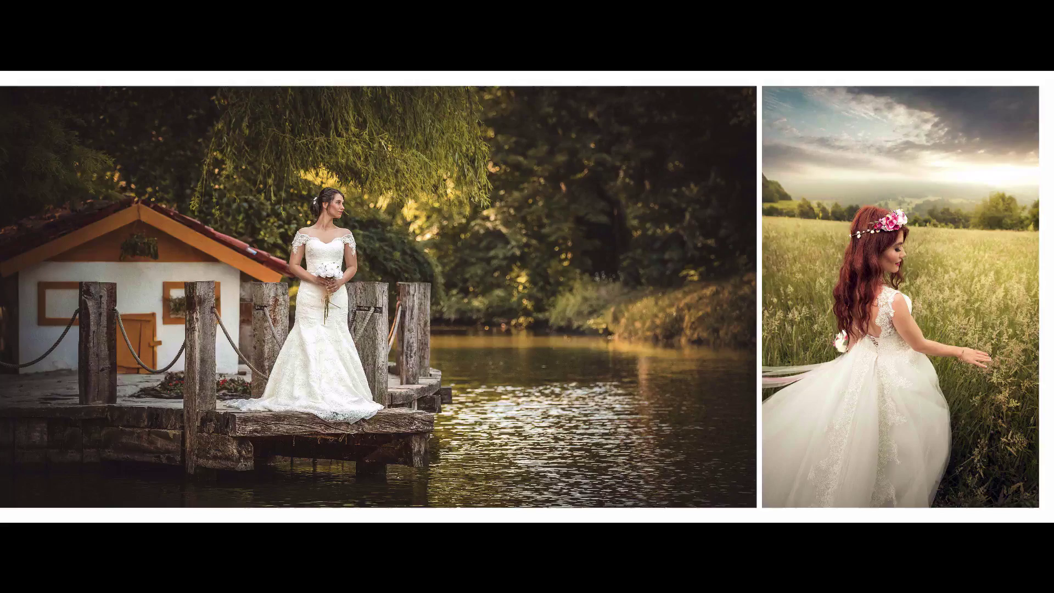
key(Right)
key(Right)
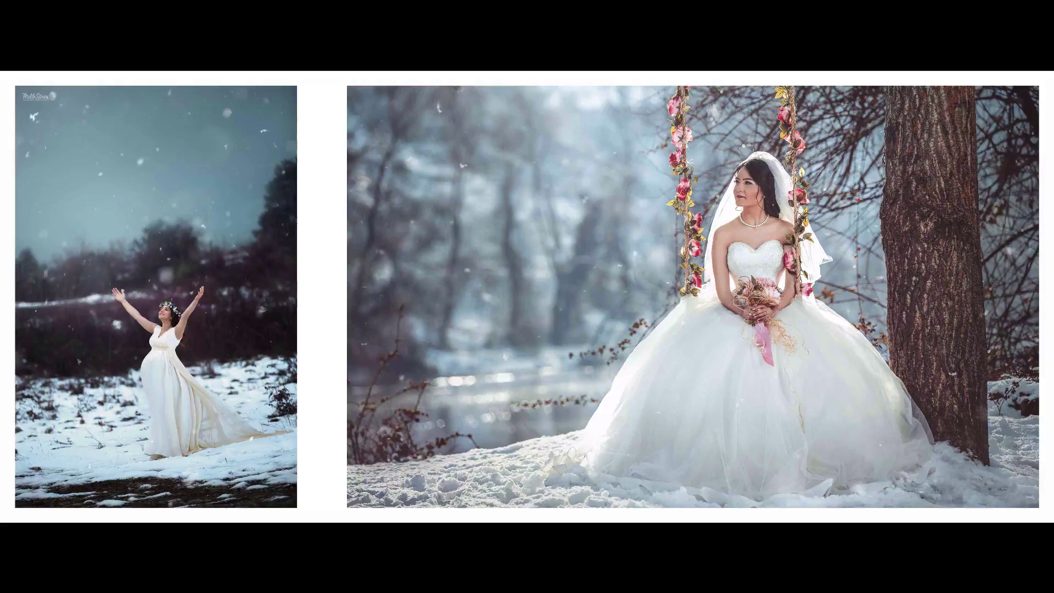
key(Right)
key(Escape)
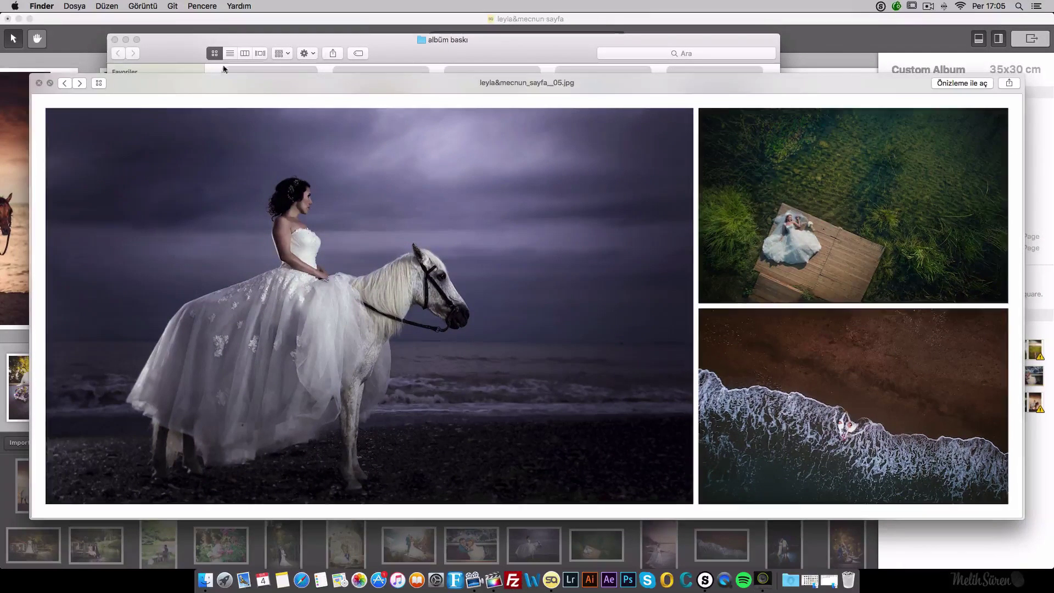
click(39, 83)
key(super+a)
click(459, 386)
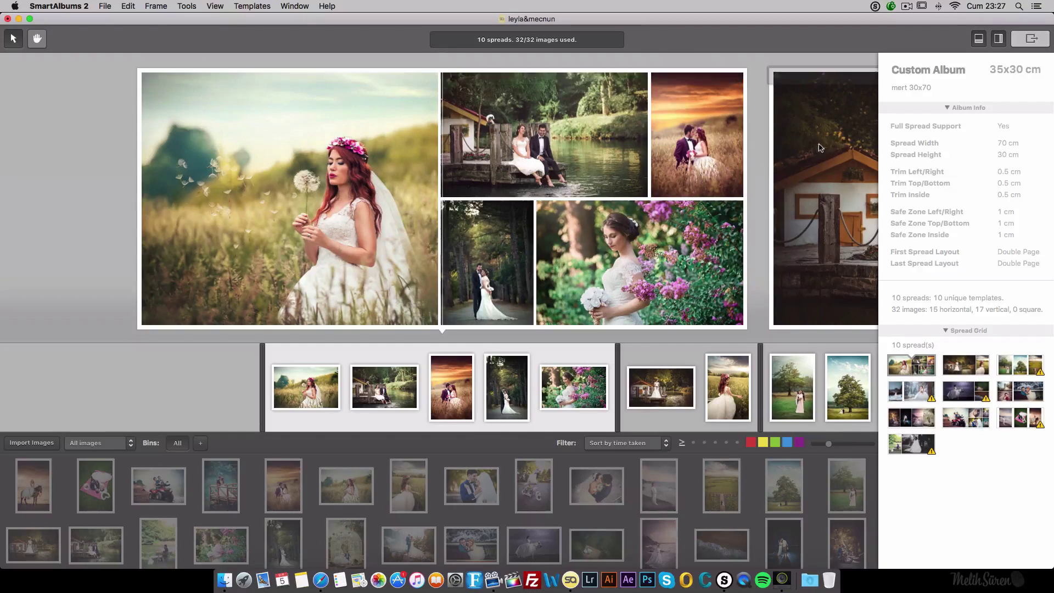
- Reopen the album's export settings, ignoring the upscaled images, and enable Export for Cloud Proofing
click(1031, 40)
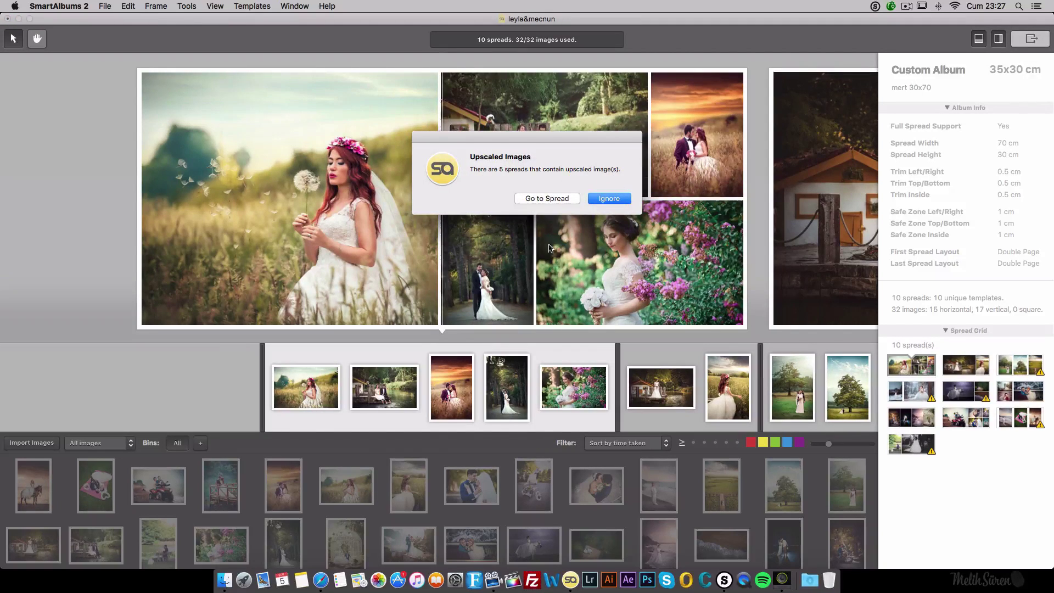
click(580, 200)
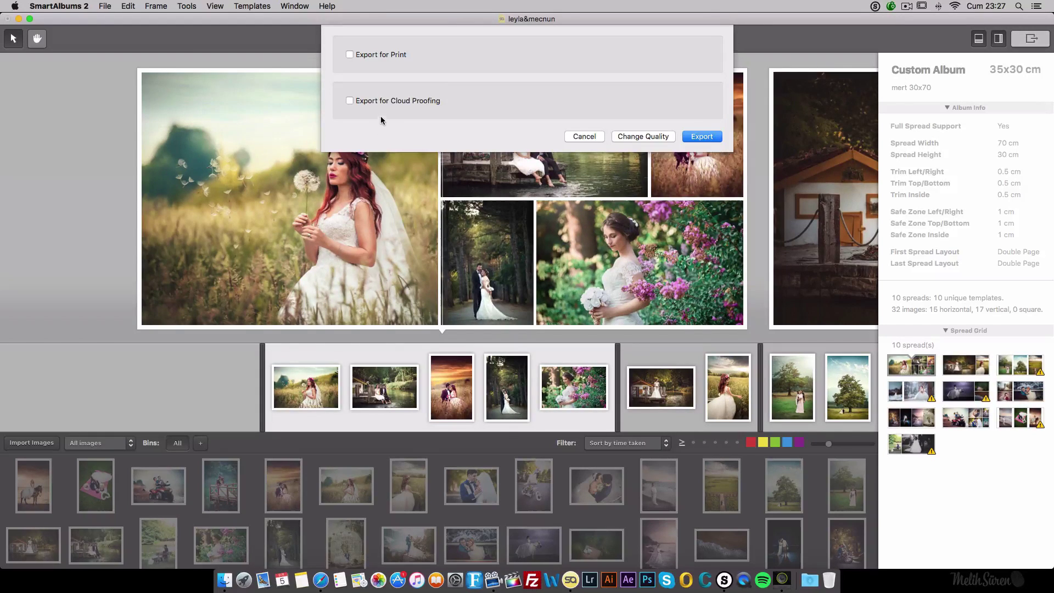
click(391, 106)
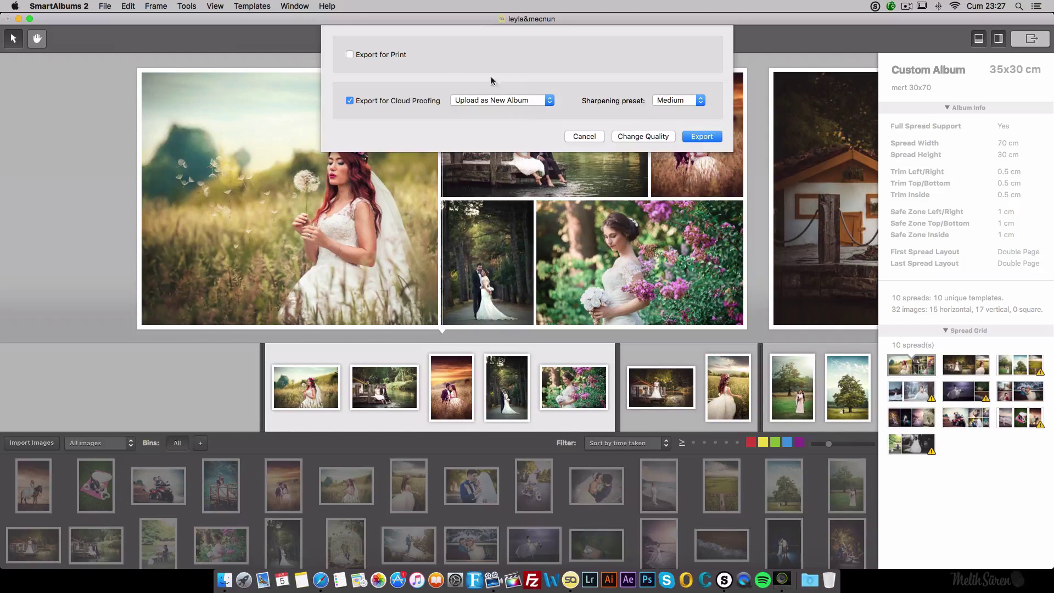
- Check the upload choices for cloud proofing and the JPEG output quality in the image quality preferences
click(550, 101)
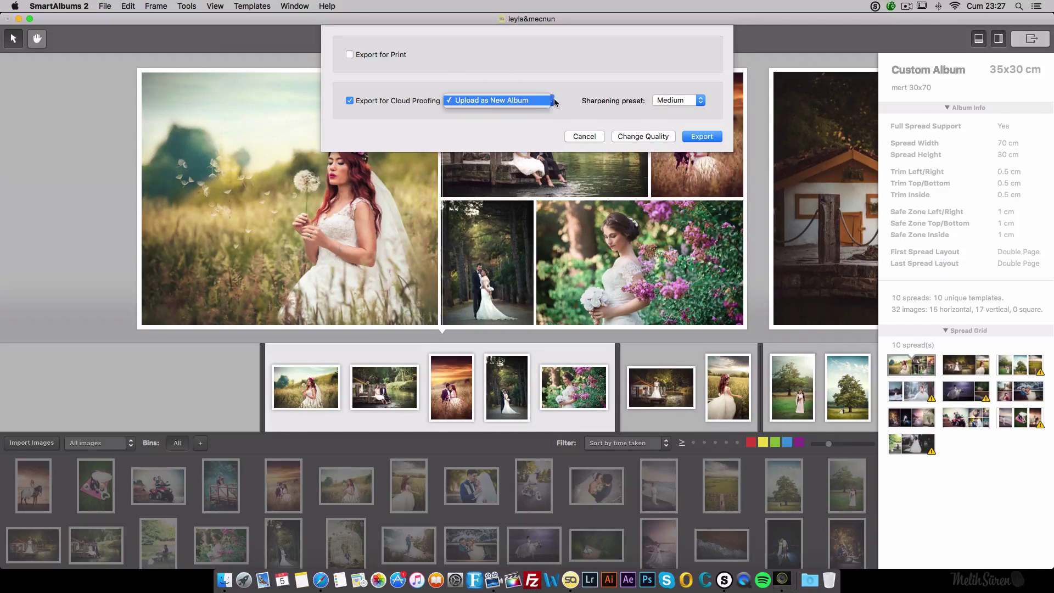
click(554, 101)
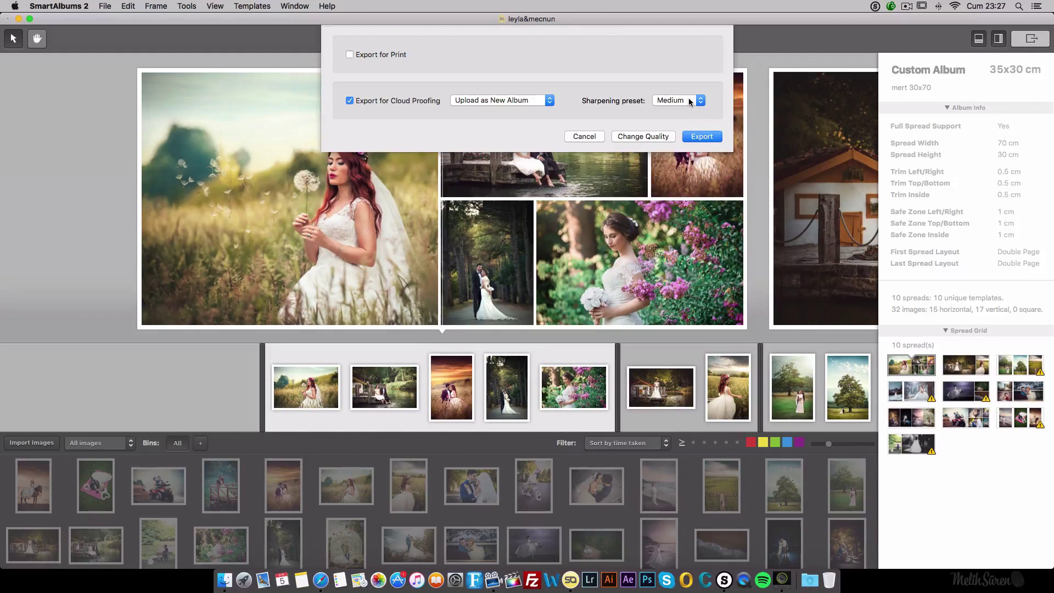
click(640, 137)
drag(598, 190, 622, 187)
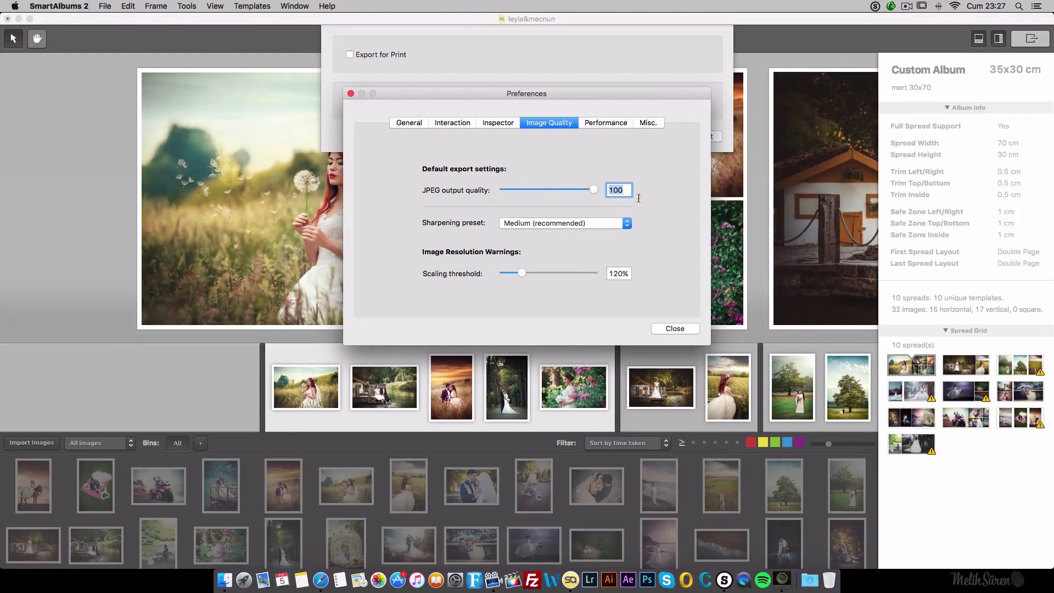
click(674, 327)
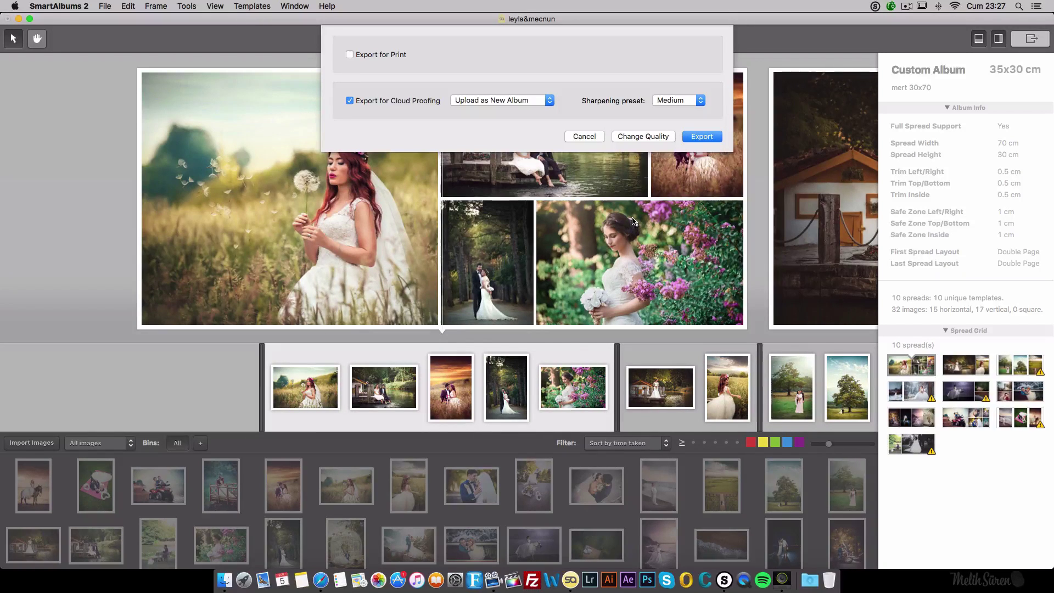
- Keep the Medium sharpening preset, recheck the quality settings, and export the spreads for cloud proofing as a new album
click(683, 104)
click(673, 103)
click(643, 136)
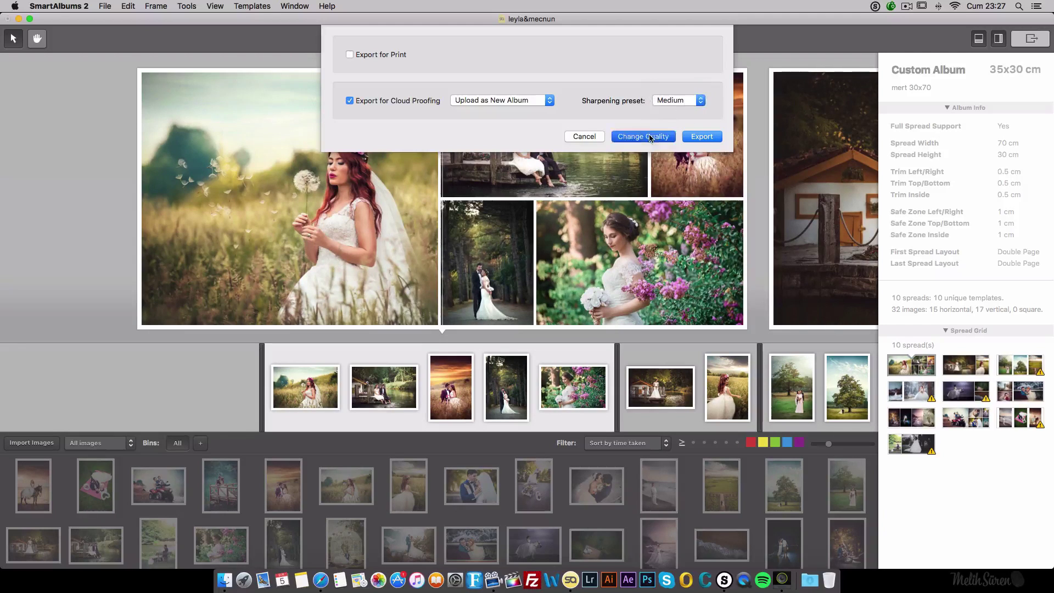
click(676, 328)
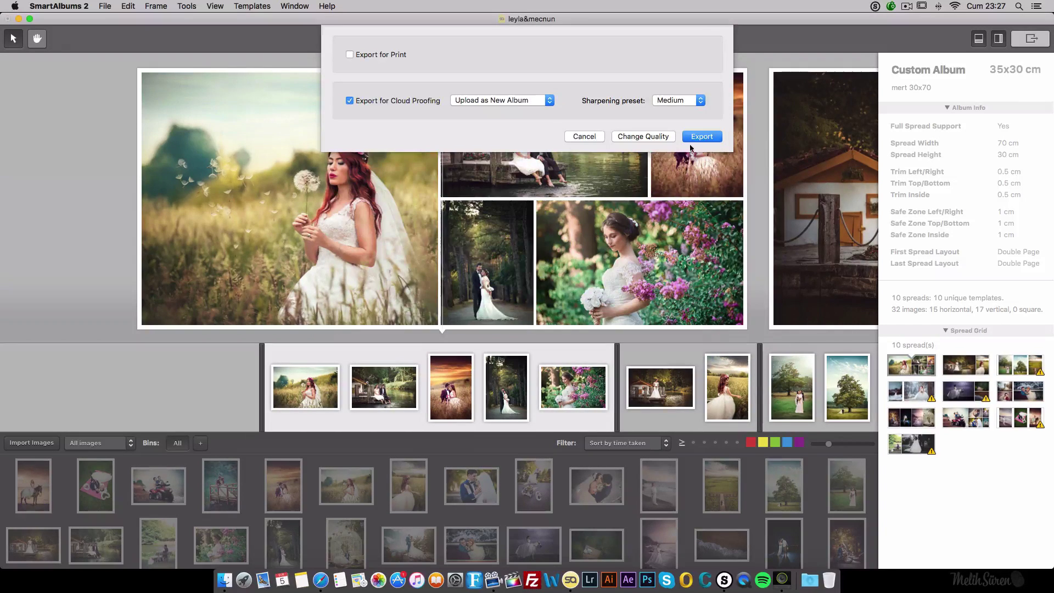
click(704, 137)
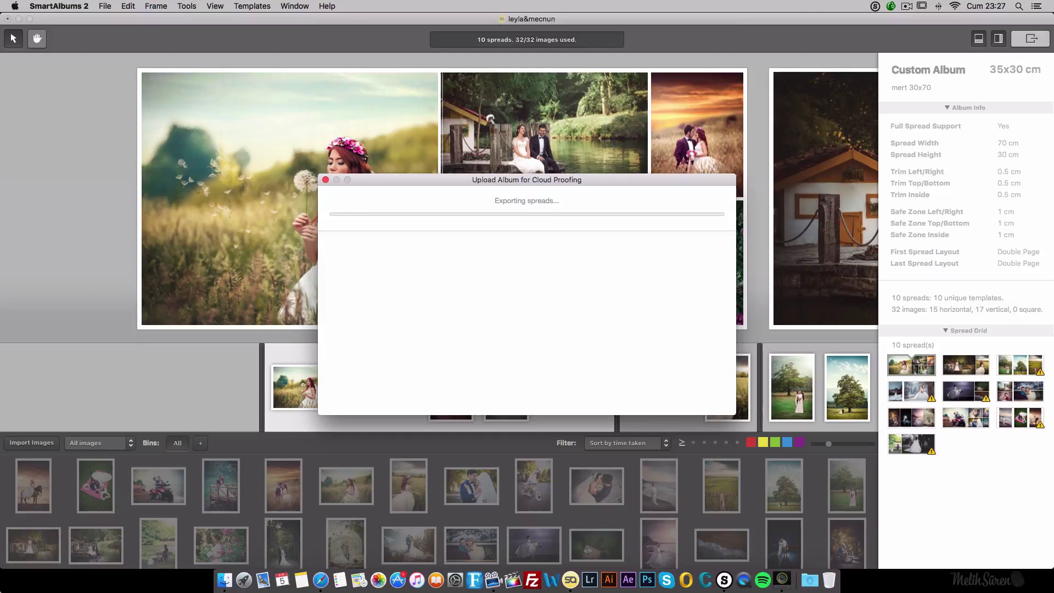